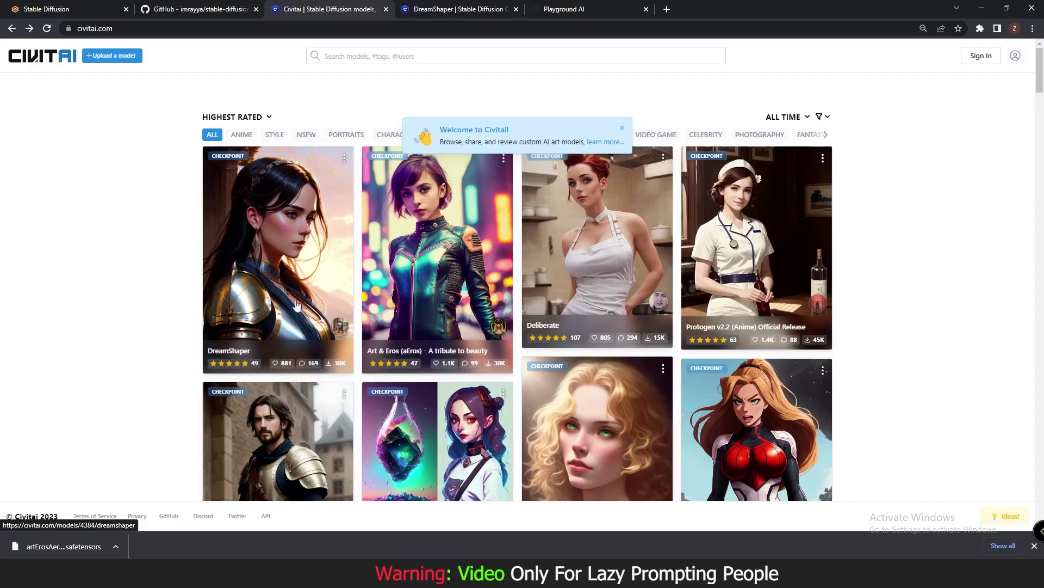
# View the DreamShaper model page on Civitai and switch to the Stable Diffusion web UI
pyautogui.hotkey('ctrl', 'Tab')
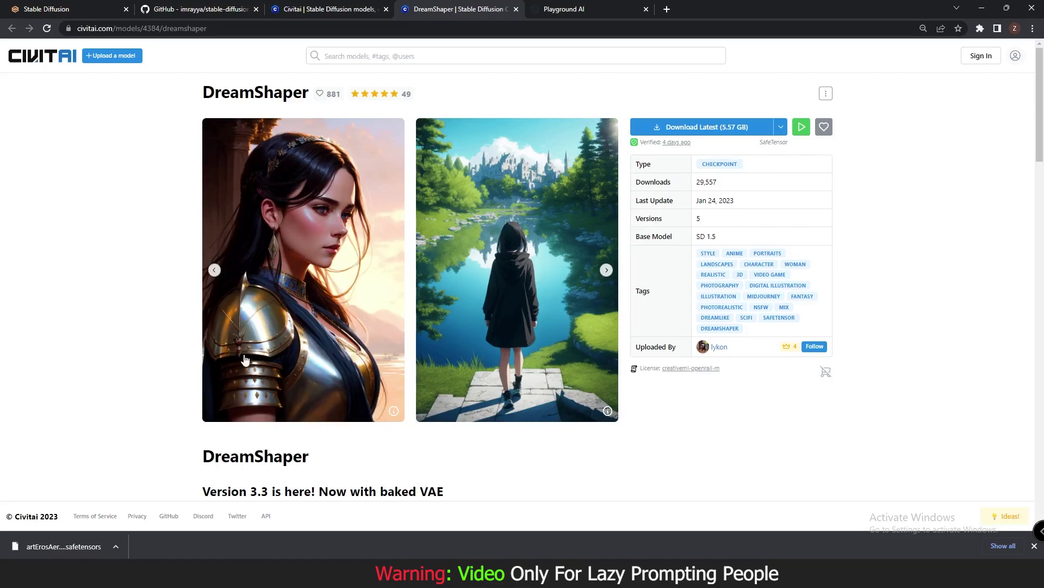
pyautogui.click(51, 9)
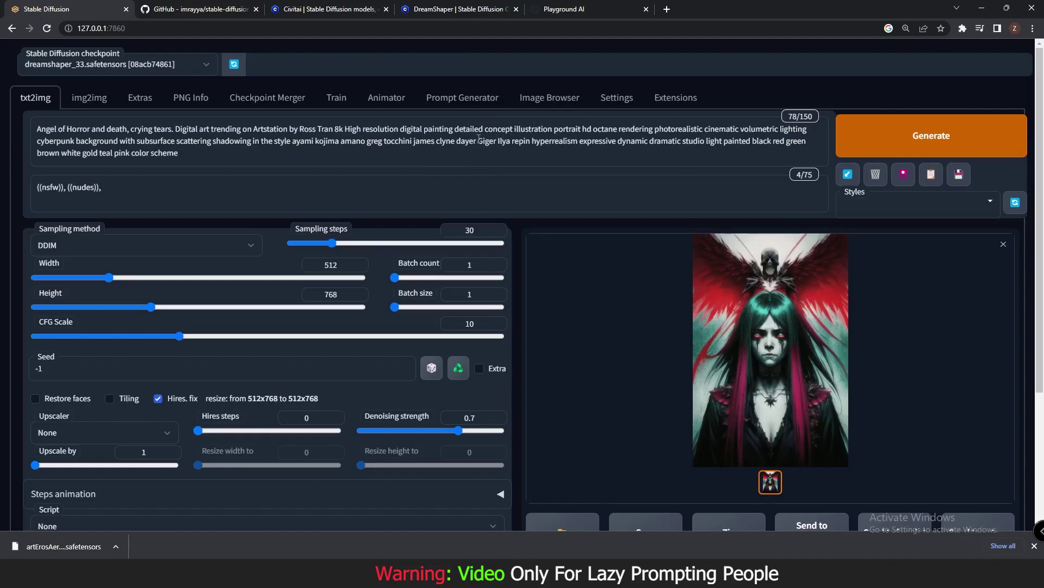
# Load the list of available extensions from the index URL and examine it alongside the installed extensions
pyautogui.click(686, 102)
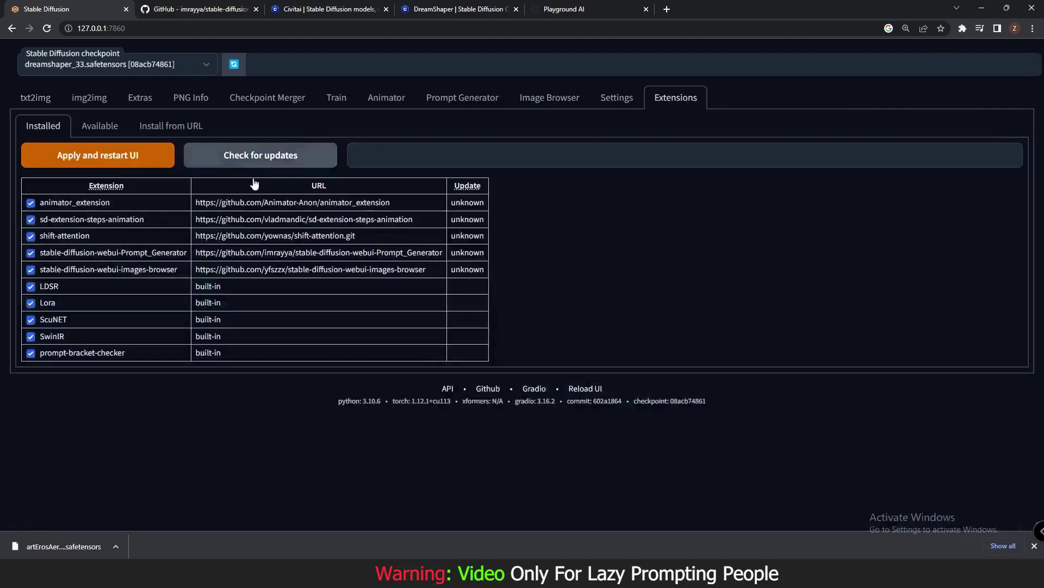
pyautogui.click(100, 129)
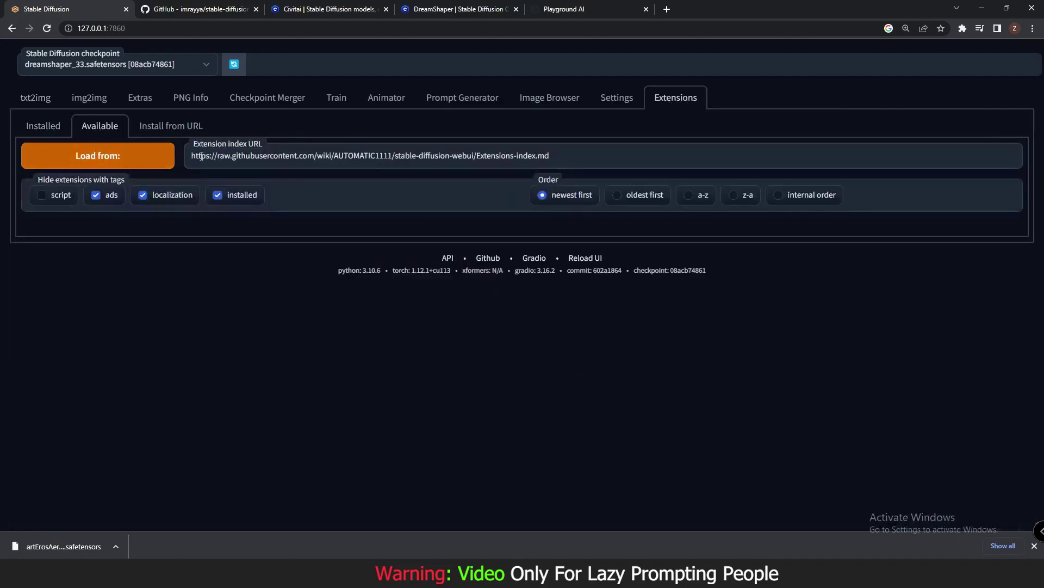
pyautogui.click(80, 161)
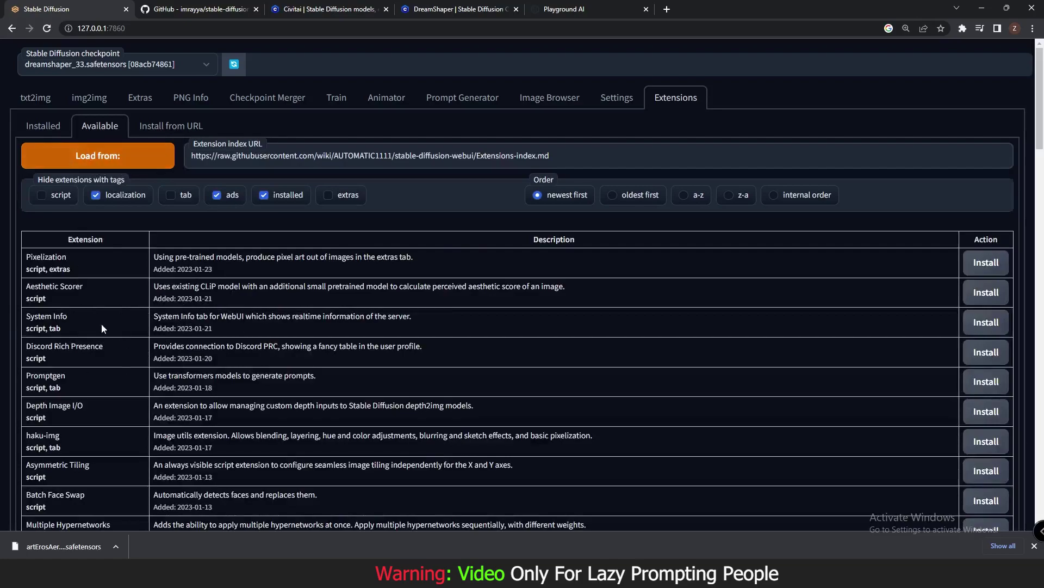
pyautogui.click(43, 125)
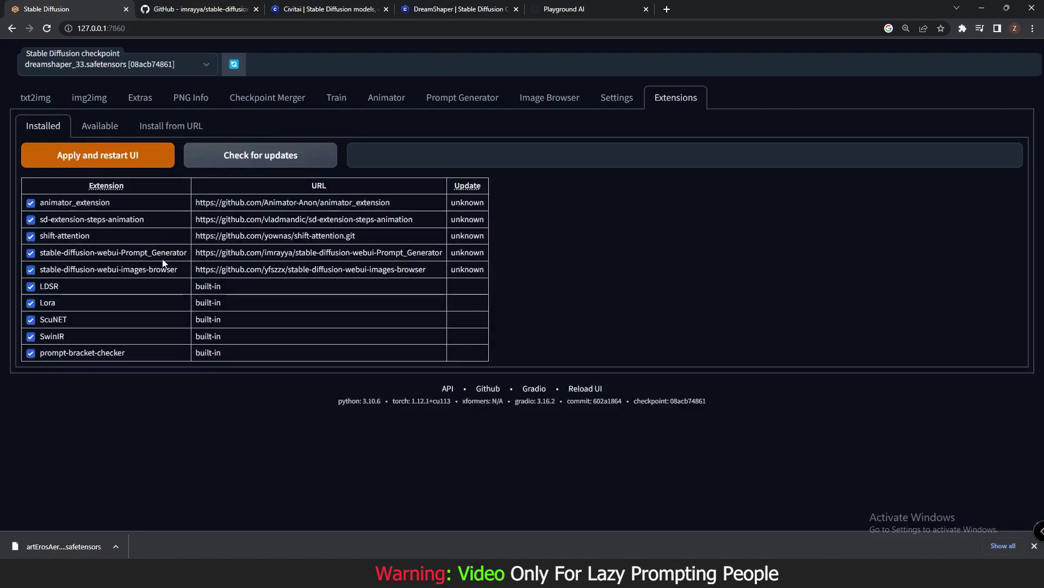
pyautogui.click(100, 126)
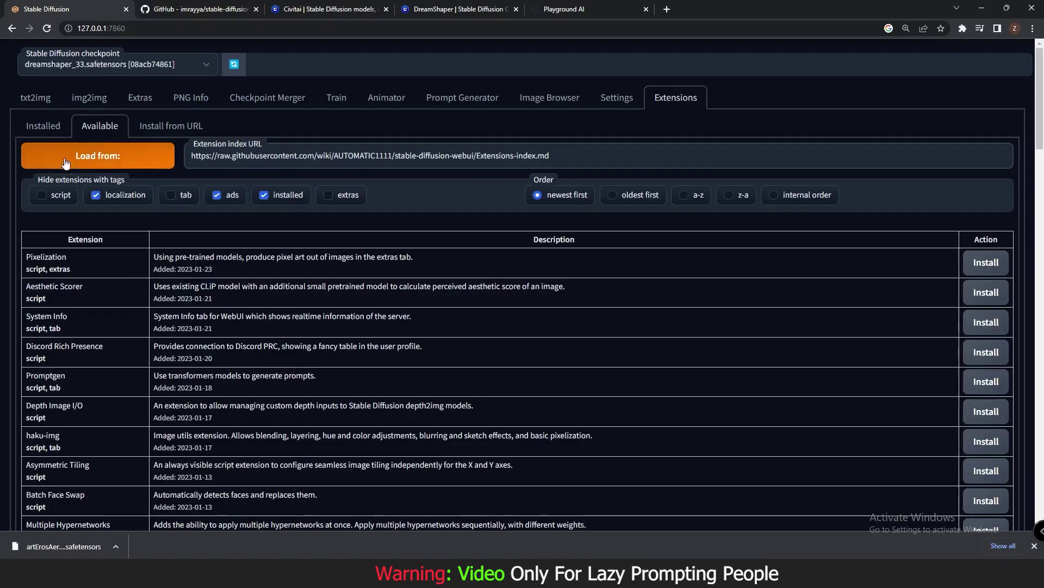
pyautogui.click(44, 125)
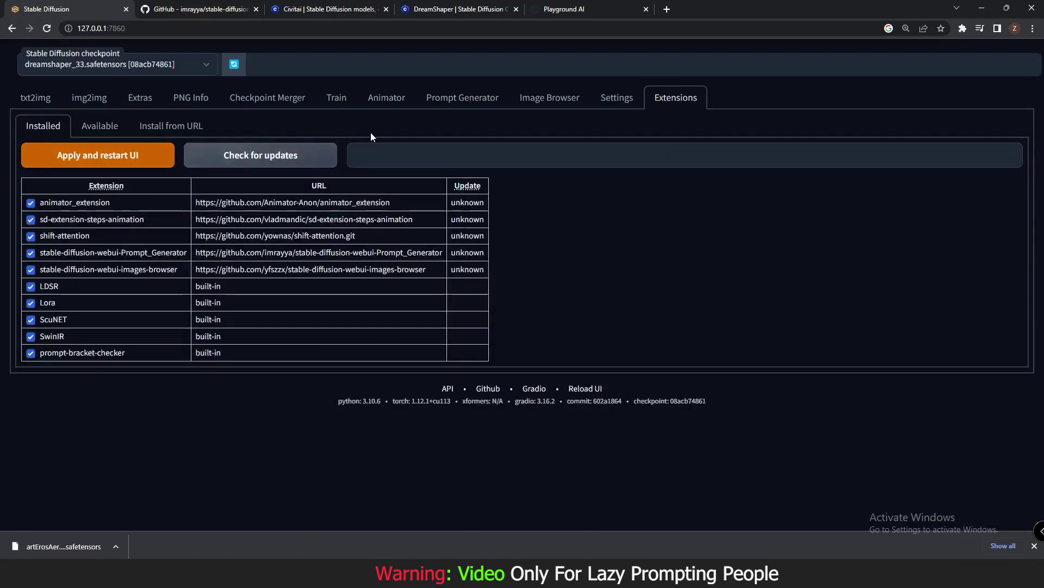
# Generate 3 prompts with FredZhang7 in the Prompt Generator from the start text "angel of horror and death"
pyautogui.click(474, 106)
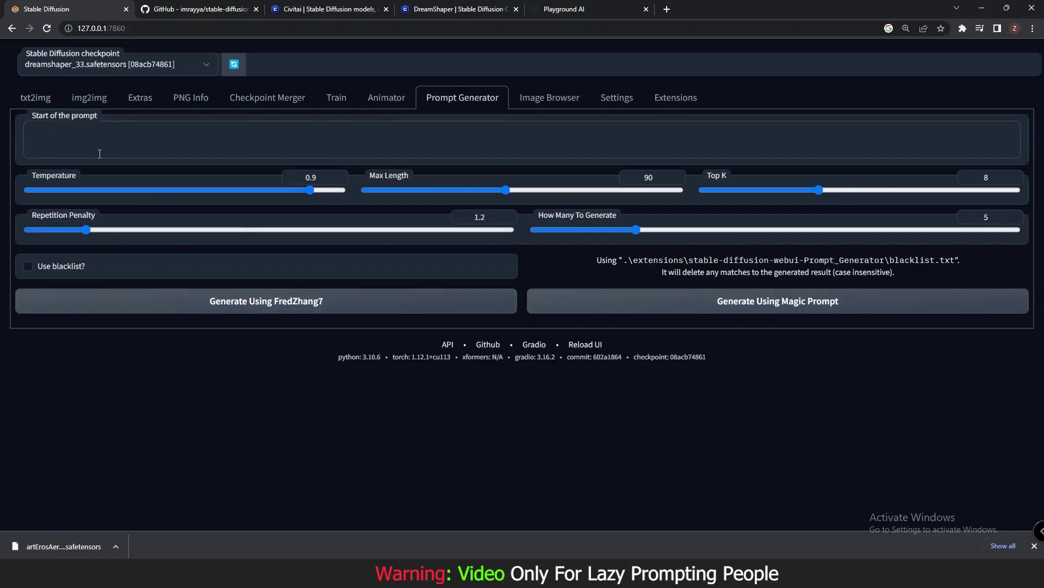
pyautogui.write('ngel of horror and death')
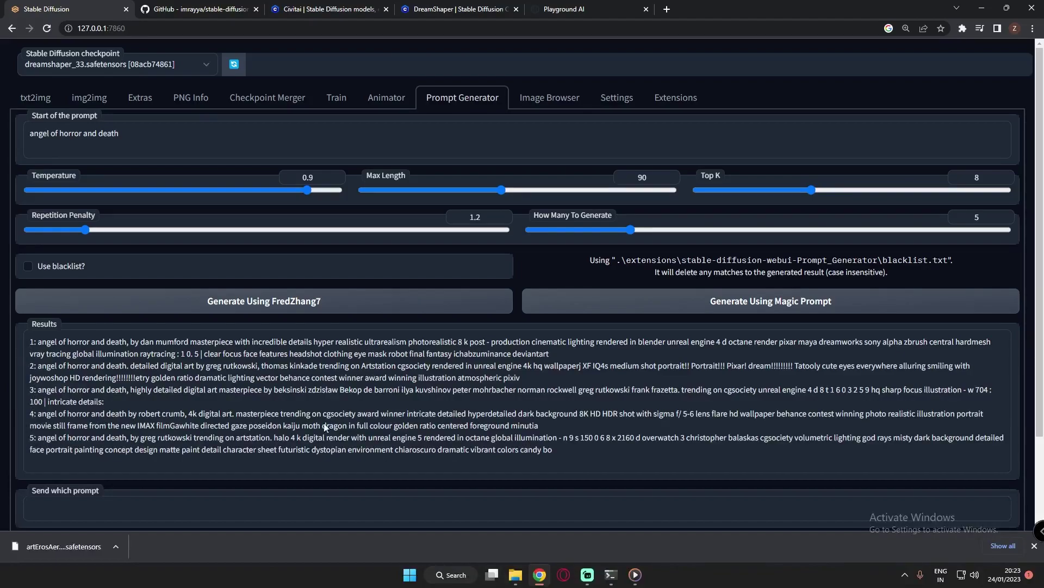
pyautogui.doubleClick(984, 219)
pyautogui.write('3')
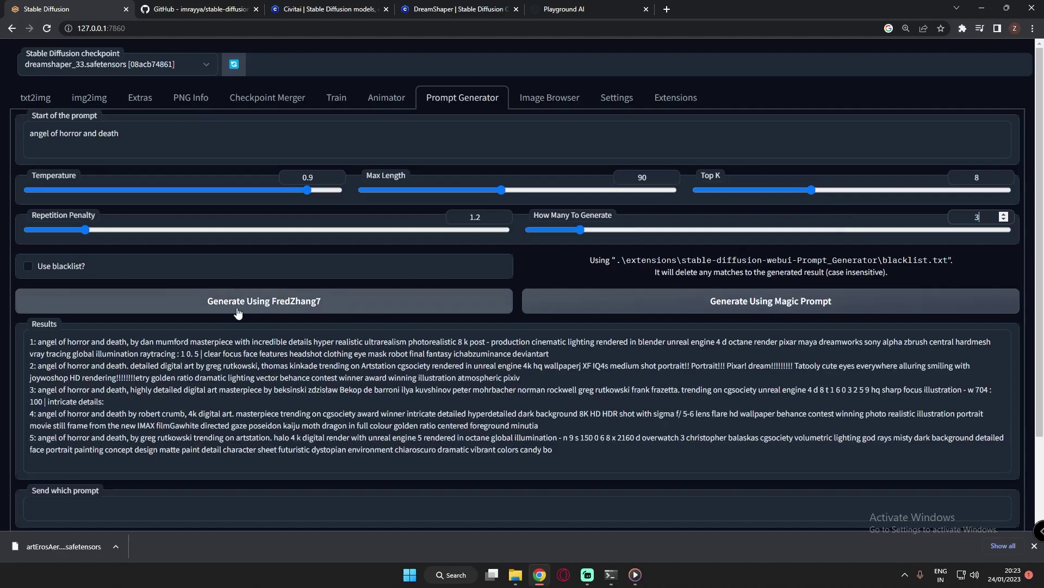
pyautogui.click(213, 306)
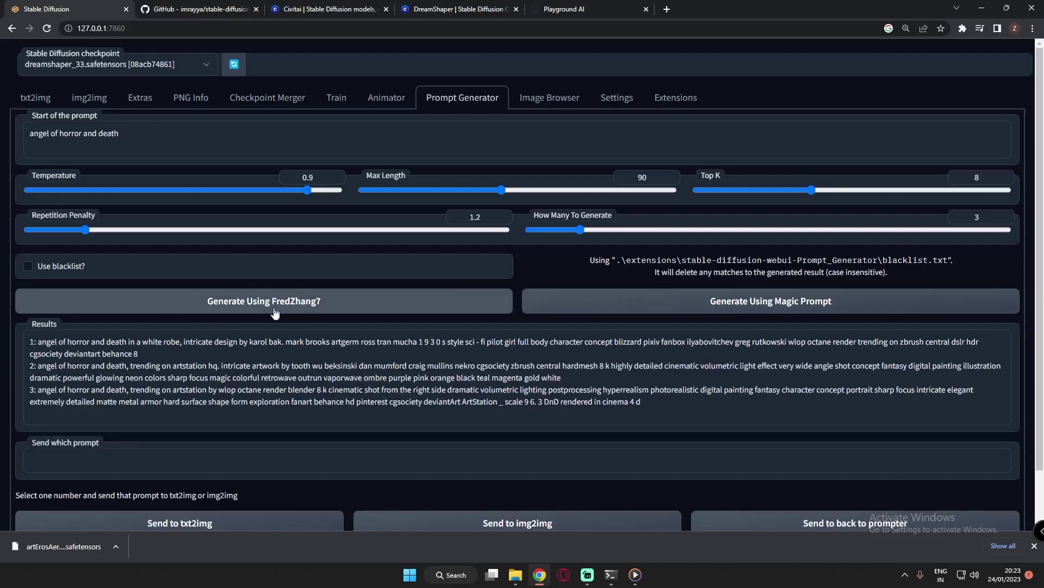
# Send generated prompt 1 to txt2img and generate images from it using the DDIM sampler with Hires. fix enabled
pyautogui.scroll(-1, 229, 317)
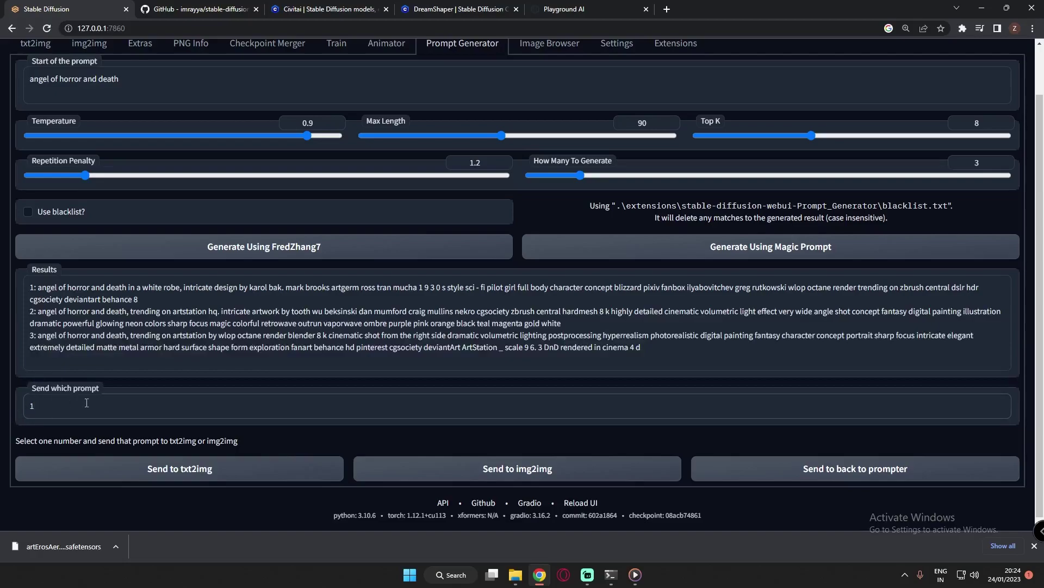
pyautogui.click(169, 468)
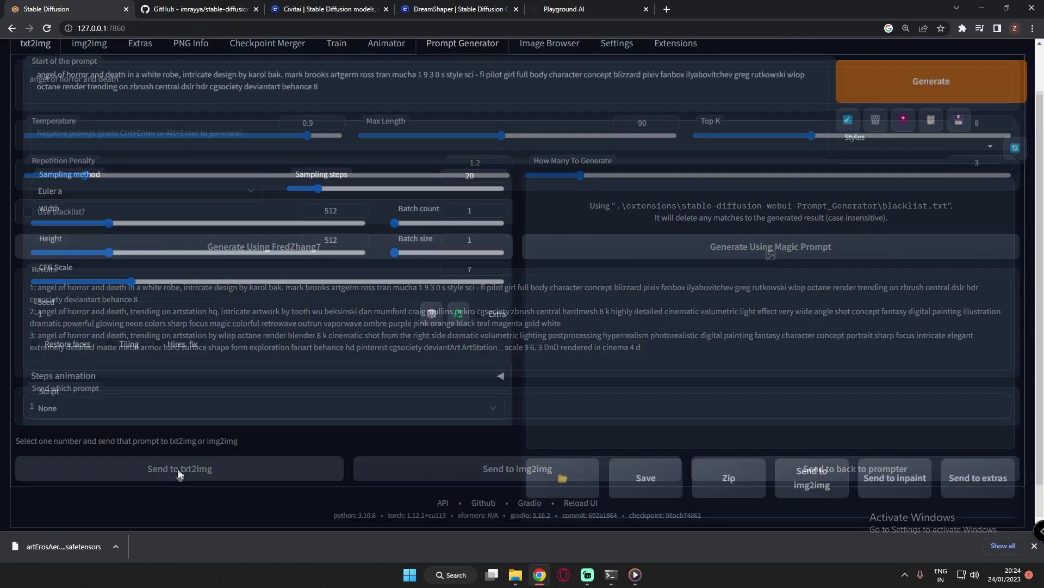
pyautogui.scroll(1, 188, 447)
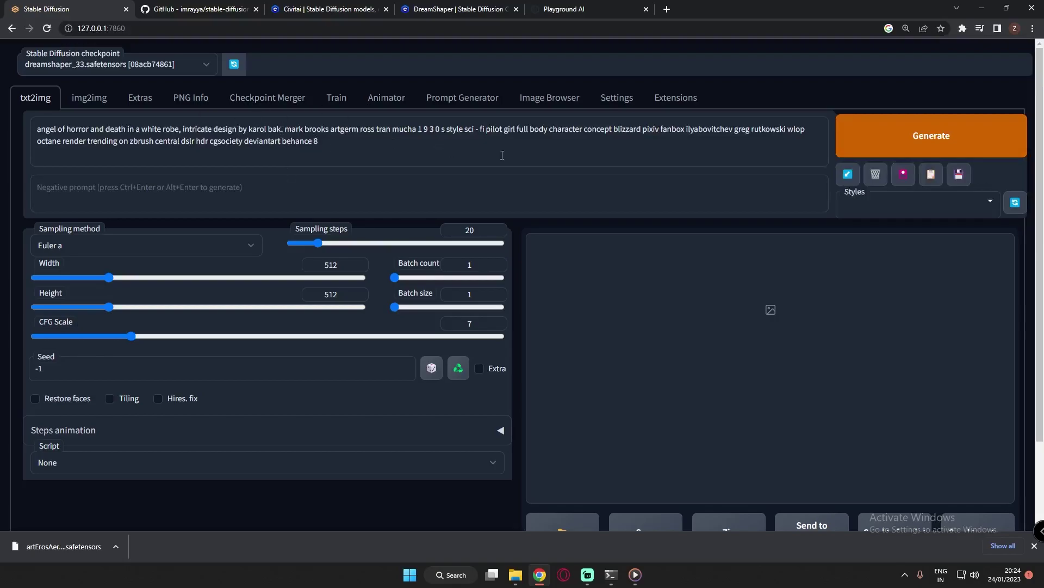
pyautogui.click(435, 98)
pyautogui.click(36, 98)
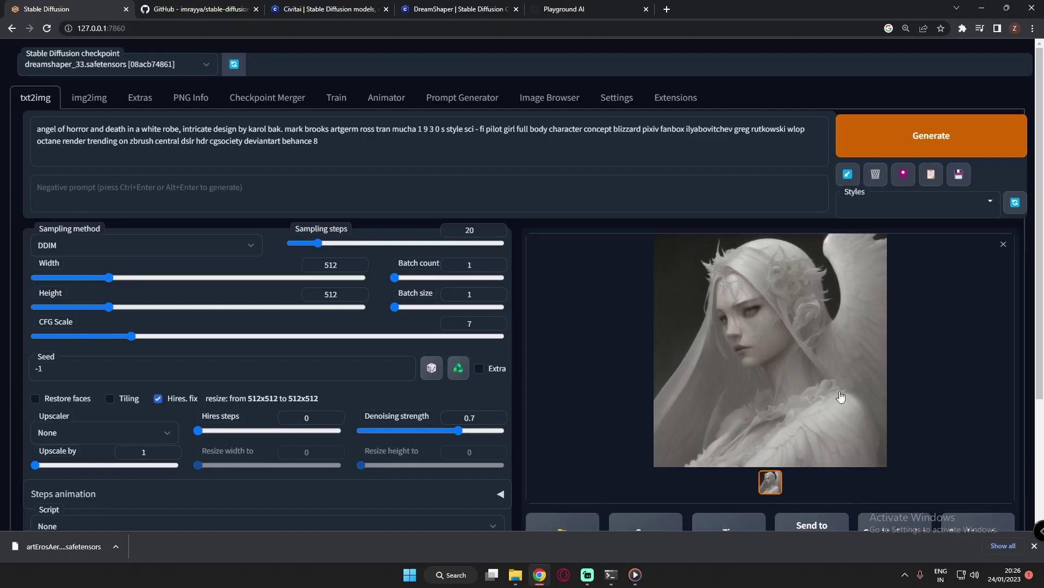
pyautogui.click(915, 140)
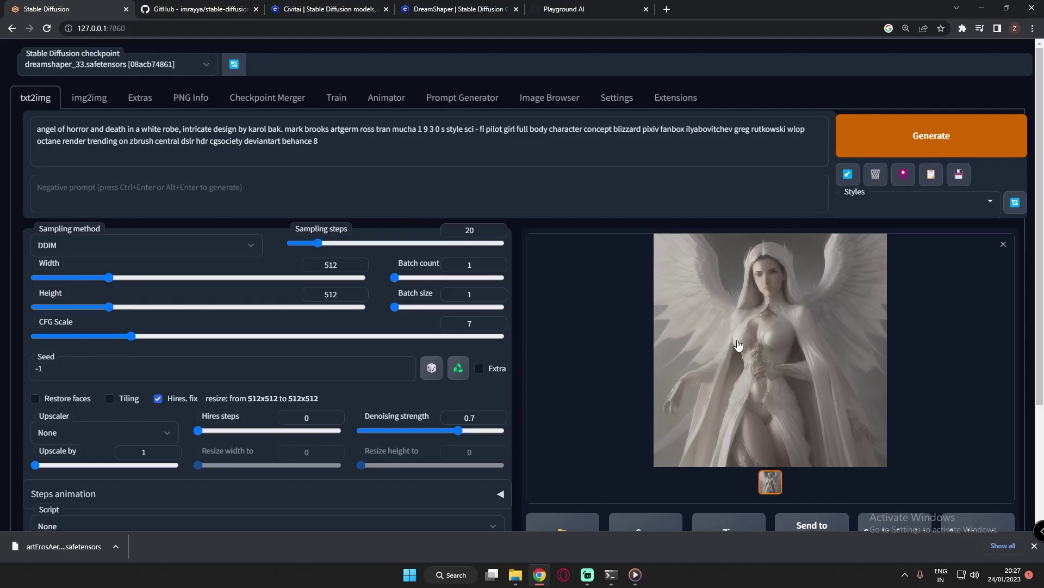
# Send prompt 2 from the Prompt Generator results to txt2img and generate an image from it
pyautogui.click(462, 97)
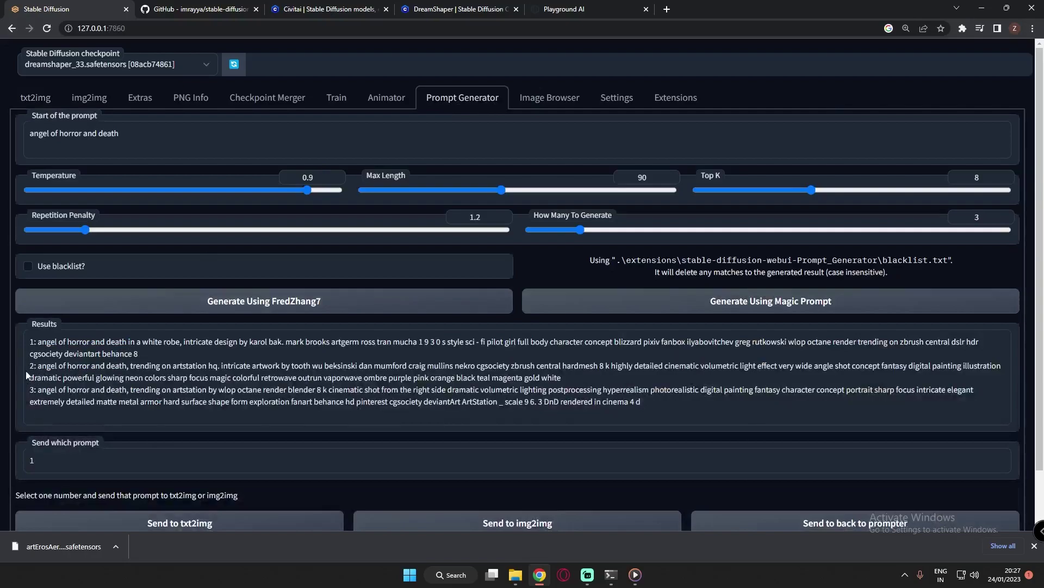
pyautogui.moveTo(47, 459); pyautogui.dragTo(1, 460)
pyautogui.scroll(-1, 126, 442)
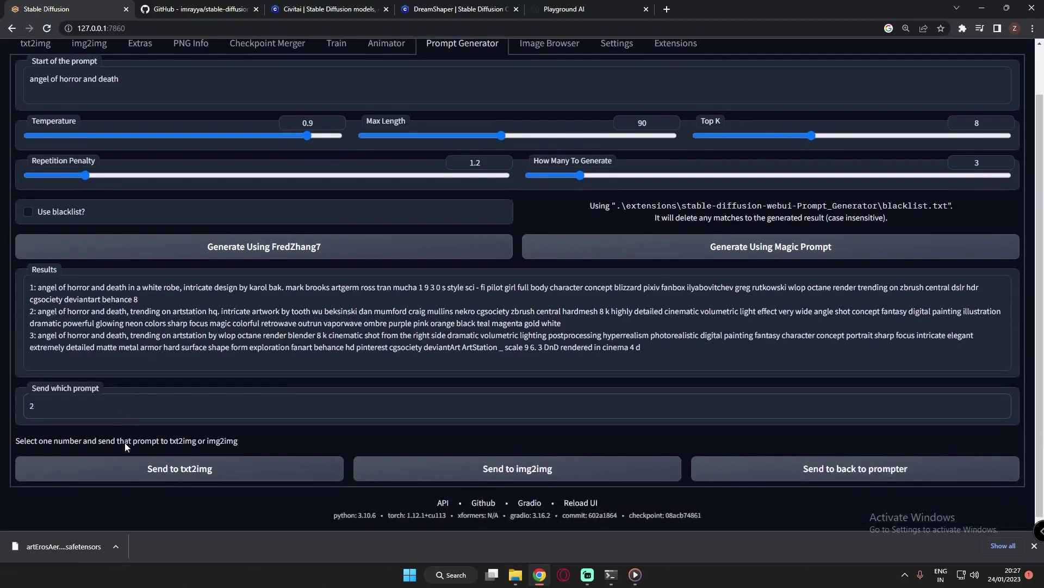
pyautogui.click(181, 472)
pyautogui.scroll(1, 198, 455)
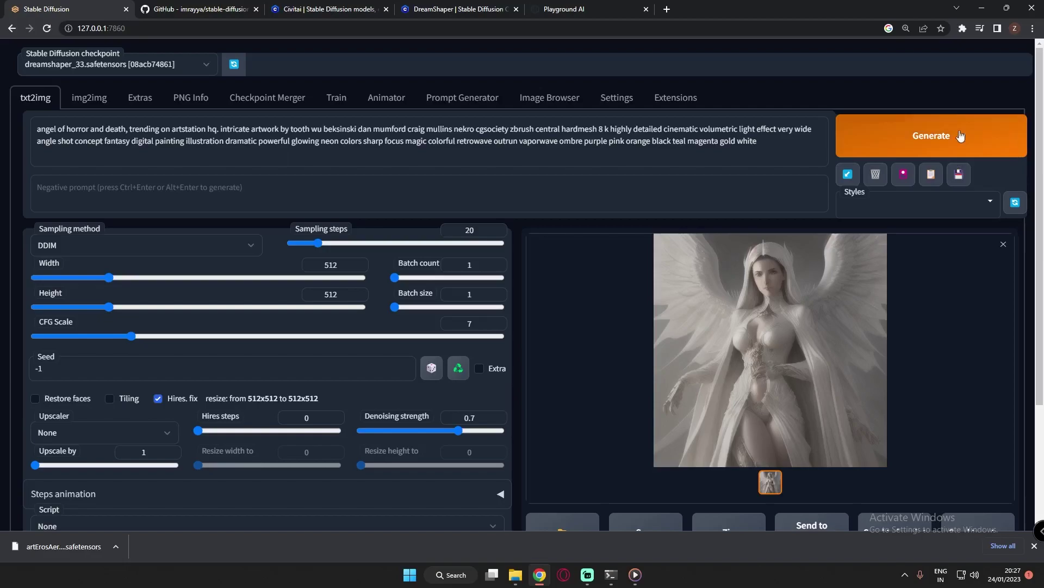
pyautogui.click(938, 142)
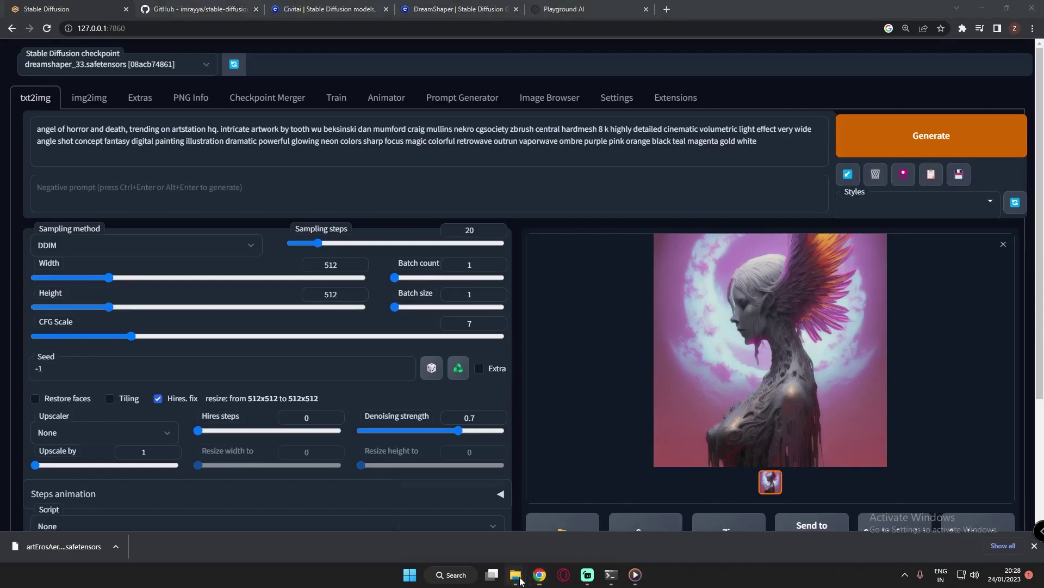
# Switch to File Explorer and browse the upscaled images in the extras-images folder from 00034.png to 00030.png and back
pyautogui.moveTo(520, 574)
pyautogui.click(487, 514)
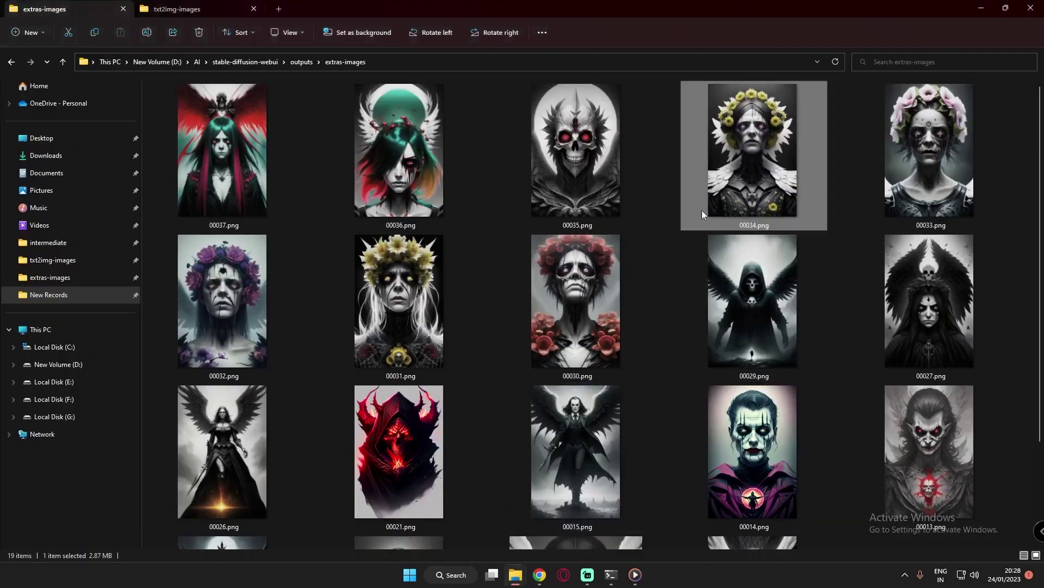
pyautogui.doubleClick(750, 172)
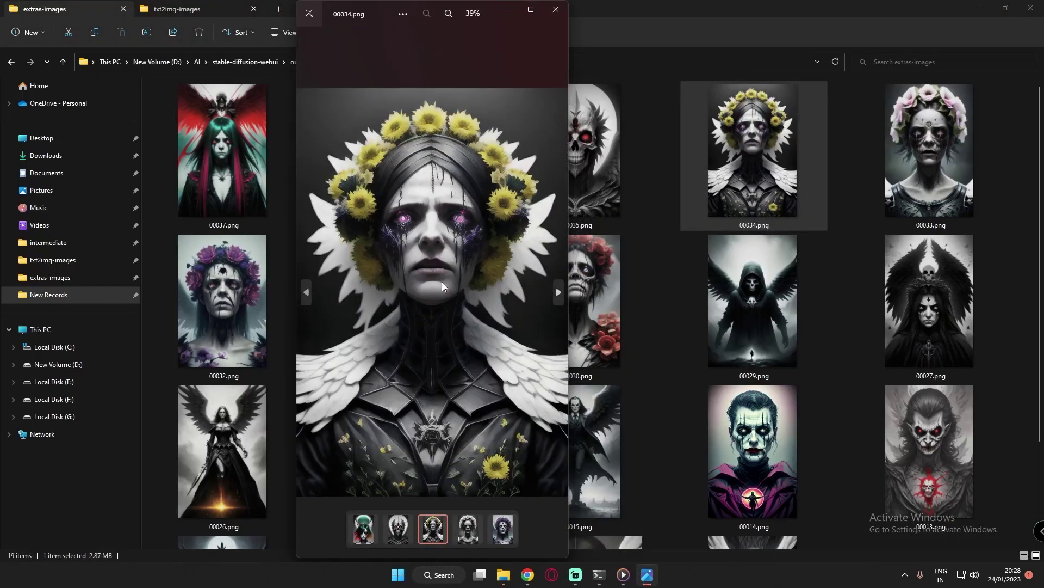
pyautogui.press('Right')
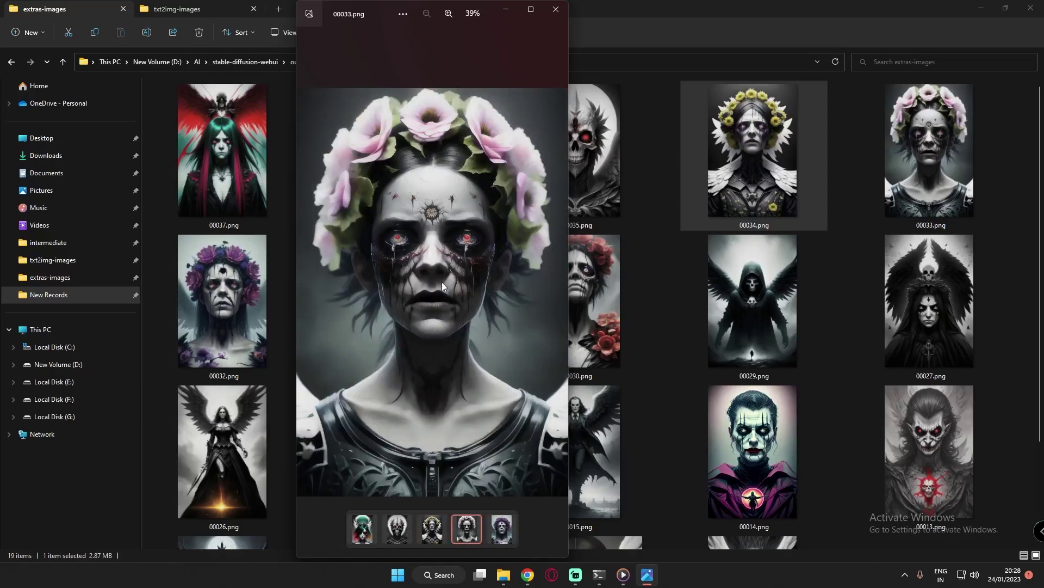
pyautogui.press('Right')
pyautogui.press('Right')
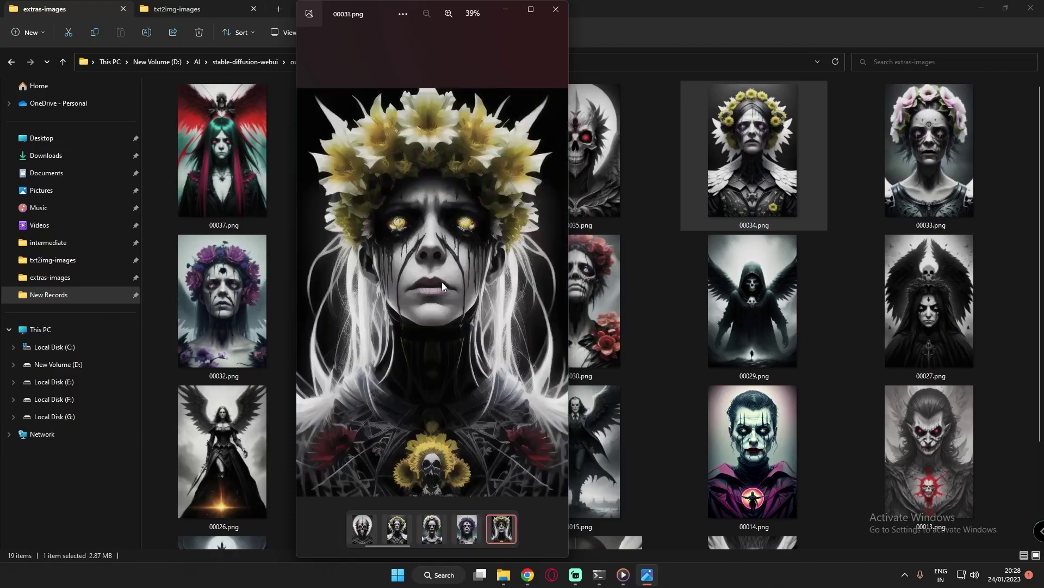
pyautogui.press('Right')
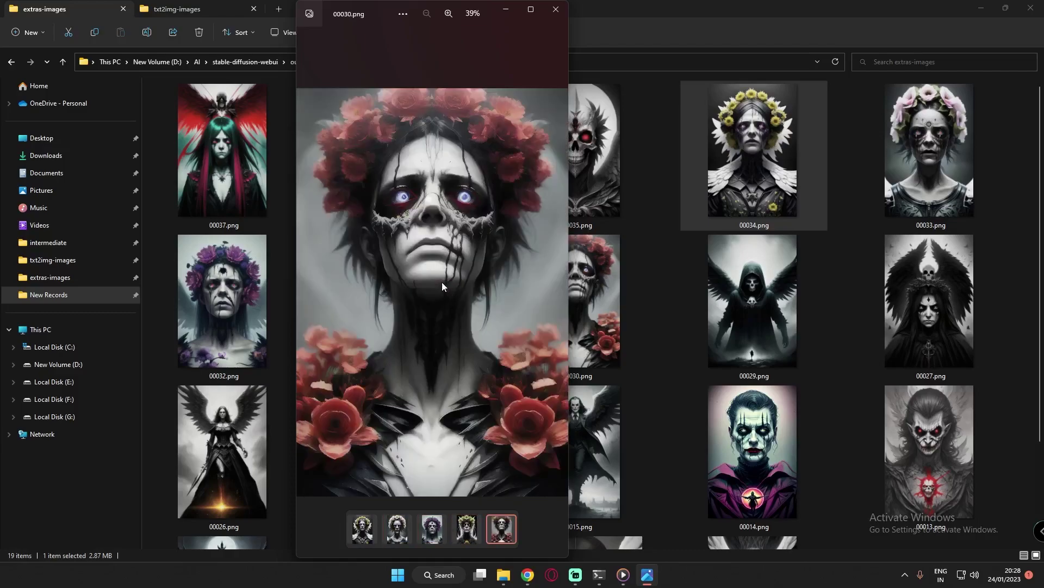
pyautogui.press('Left')
pyautogui.press('Left')
pyautogui.press('Left')
pyautogui.press('Left')
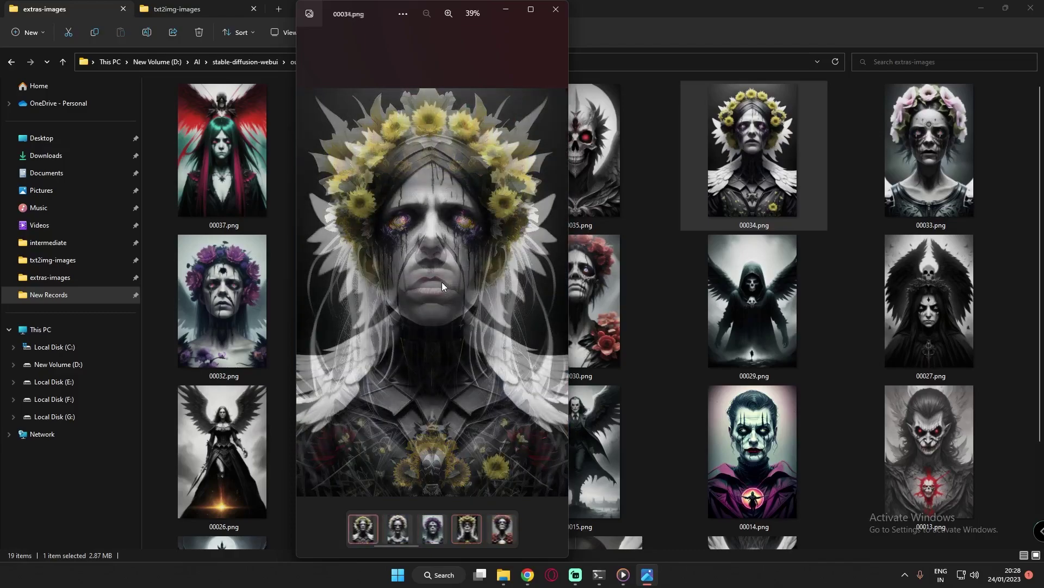
# Return to the Stable Diffusion web UI and generate two more images from the same txt2img prompt
pyautogui.click(527, 574)
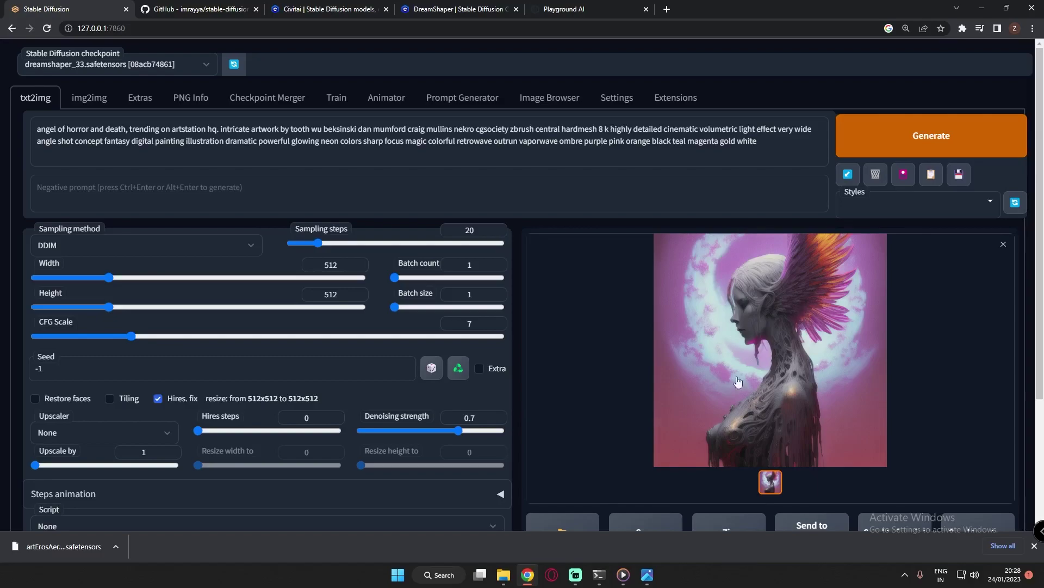
pyautogui.click(921, 142)
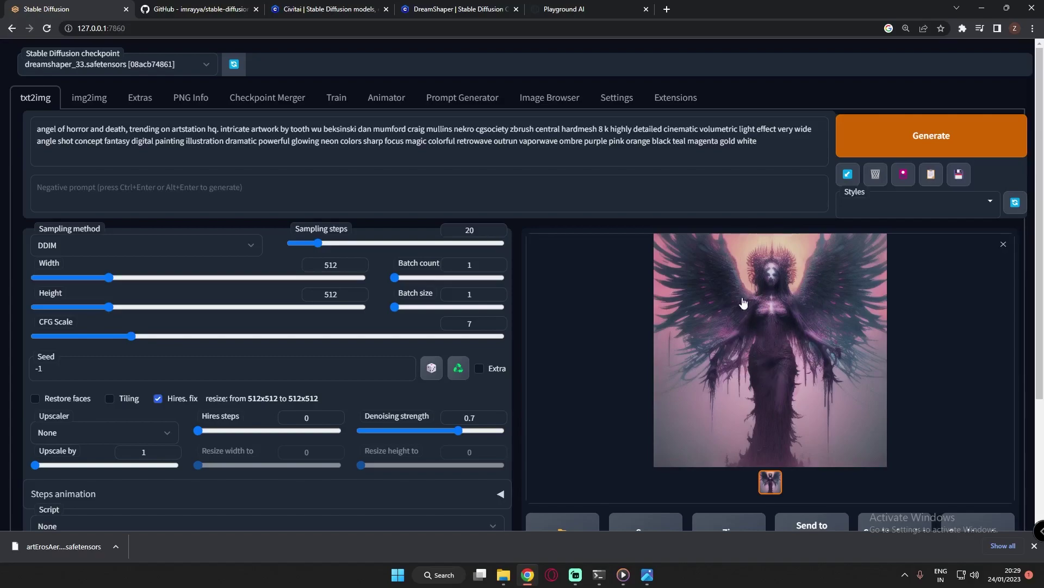
pyautogui.hotkey('ctrl', 'Return')
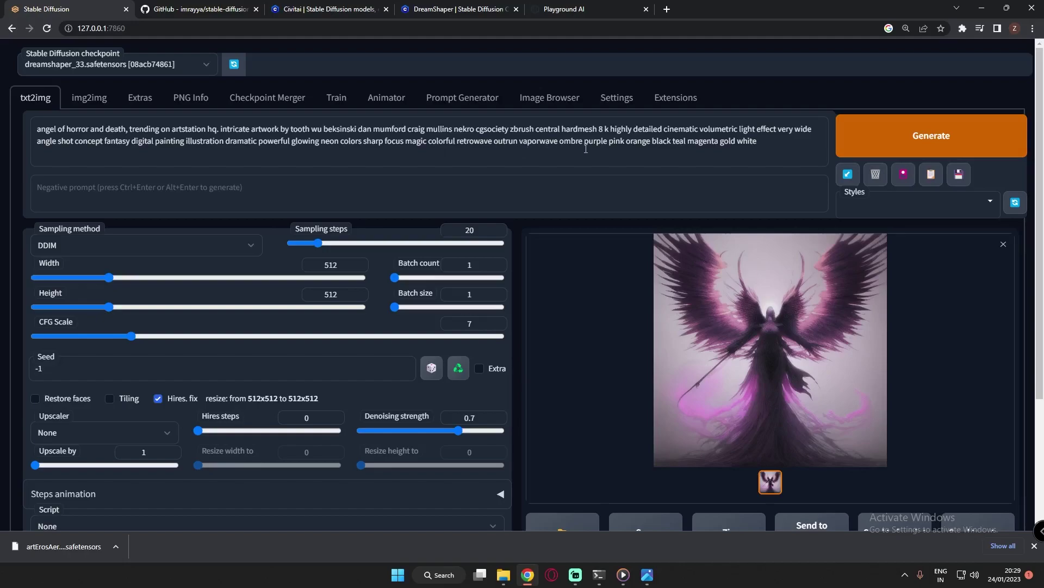
# Examine the "purple pink" colour terms in the prompt and view the latest generated image at full size
pyautogui.moveTo(585, 142); pyautogui.dragTo(613, 144)
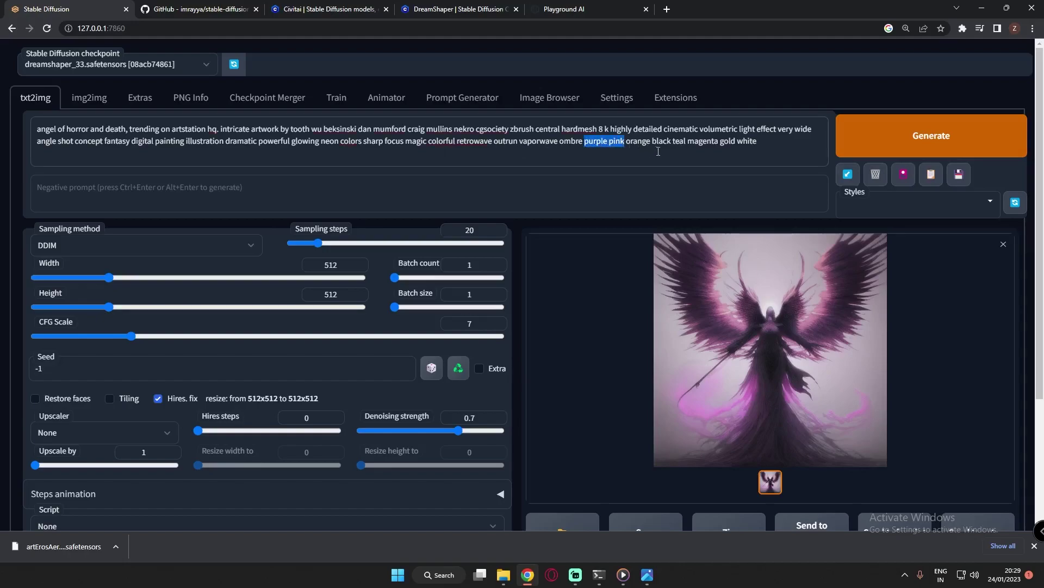
pyautogui.click(760, 360)
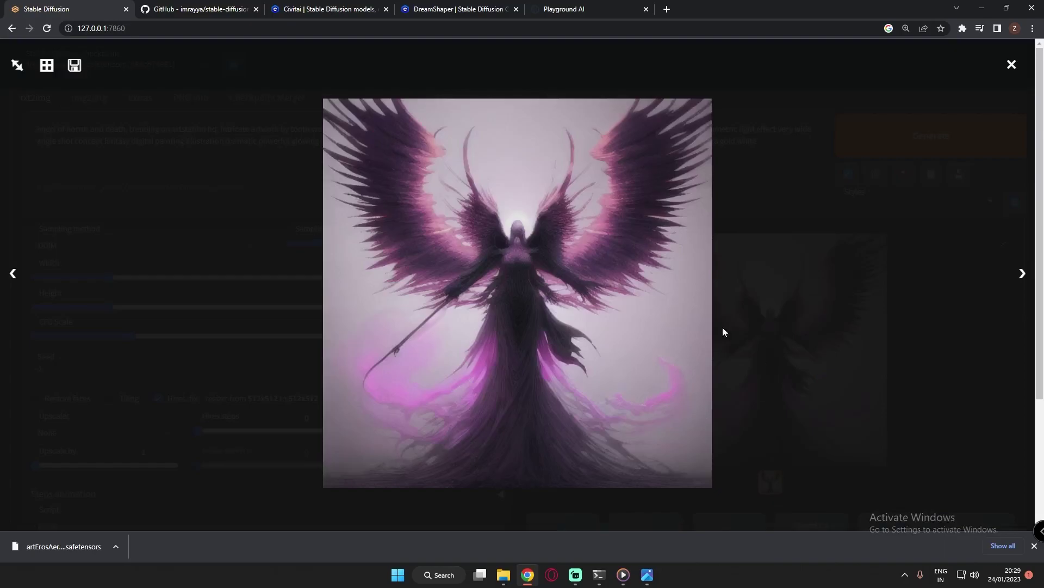
pyautogui.click(818, 353)
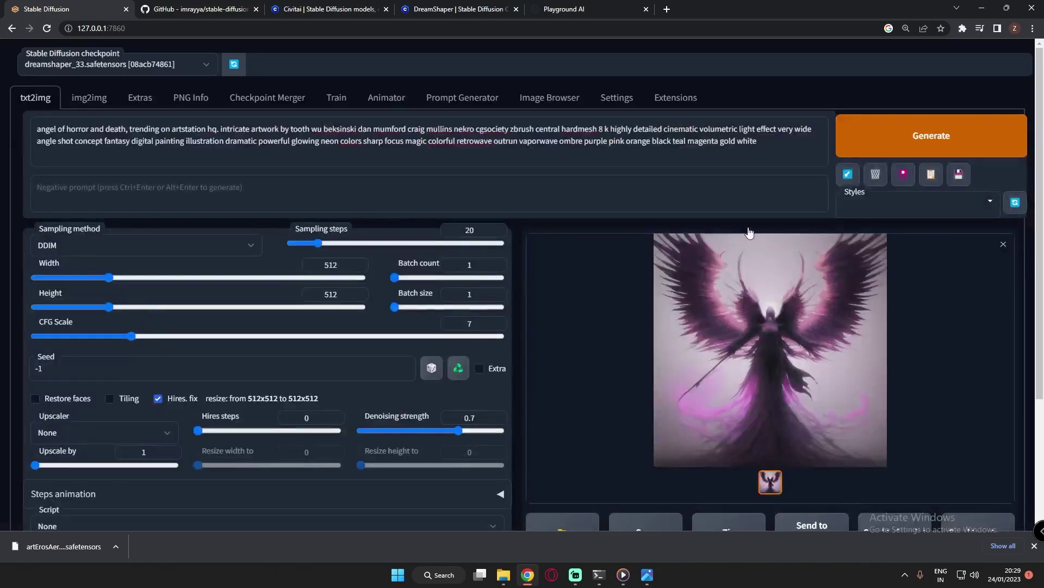
# Send prompt 3 from the Prompt Generator's "angel of horror and death" results to txt2img and generate two images from it
pyautogui.click(462, 97)
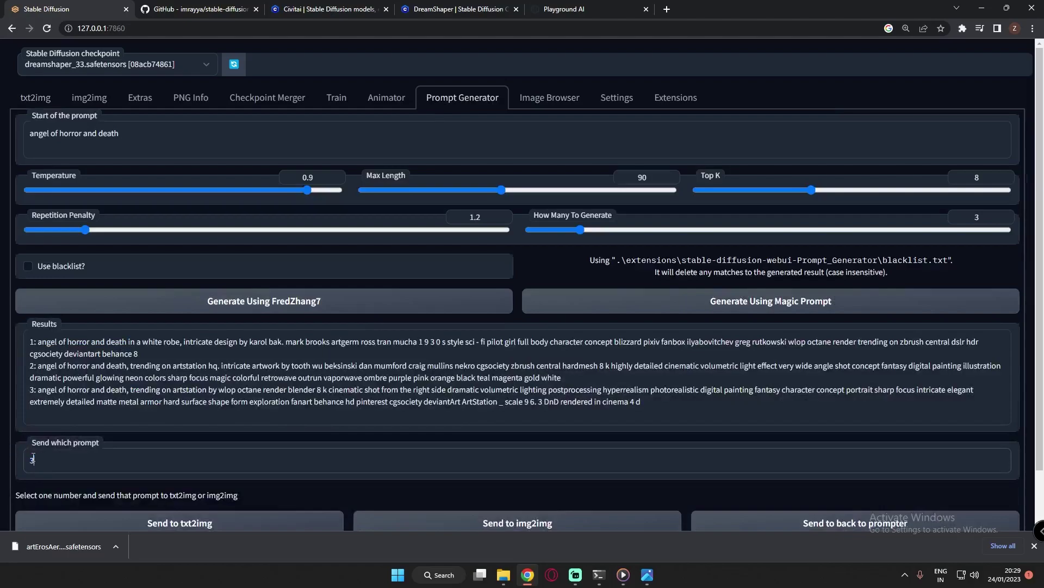
pyautogui.scroll(-1, 71, 348)
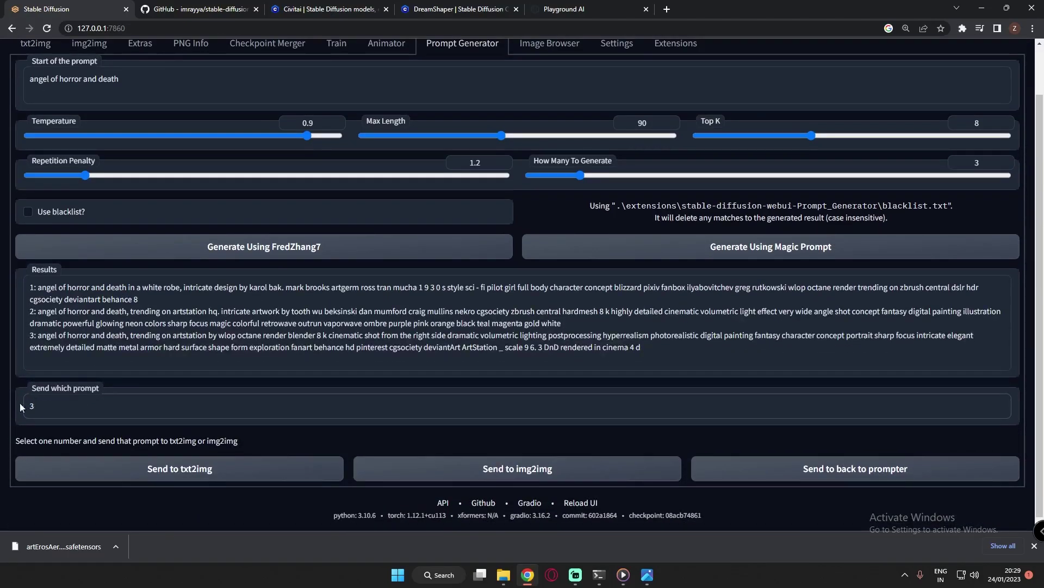
pyautogui.click(172, 472)
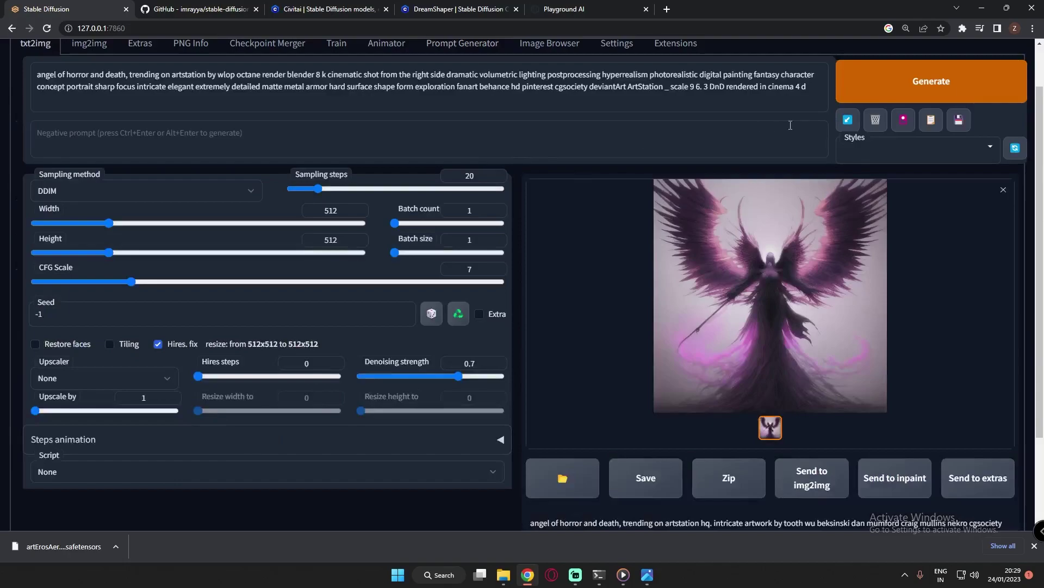
pyautogui.scroll(1, 775, 126)
pyautogui.click(894, 146)
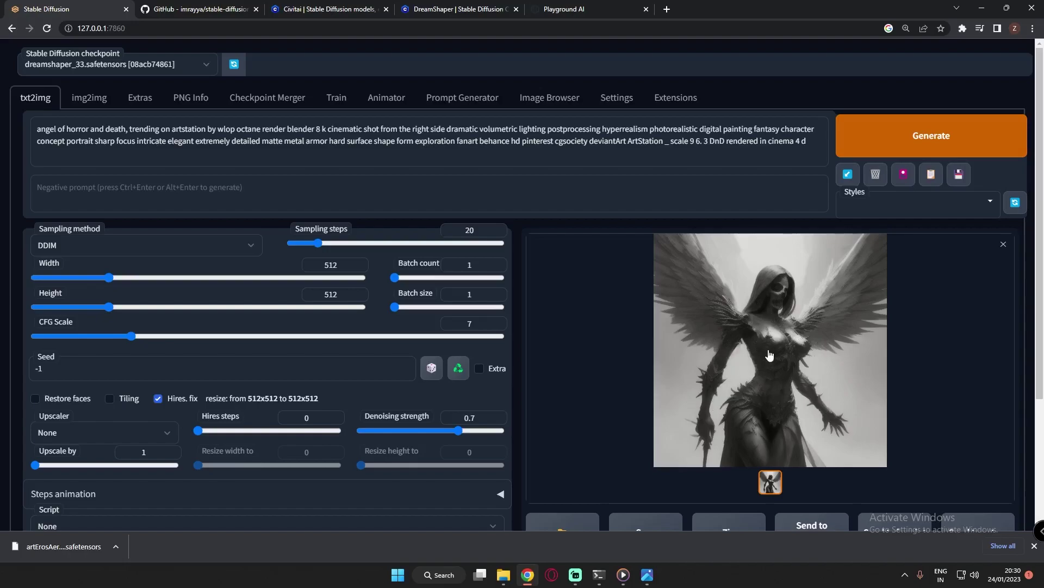
pyautogui.click(895, 148)
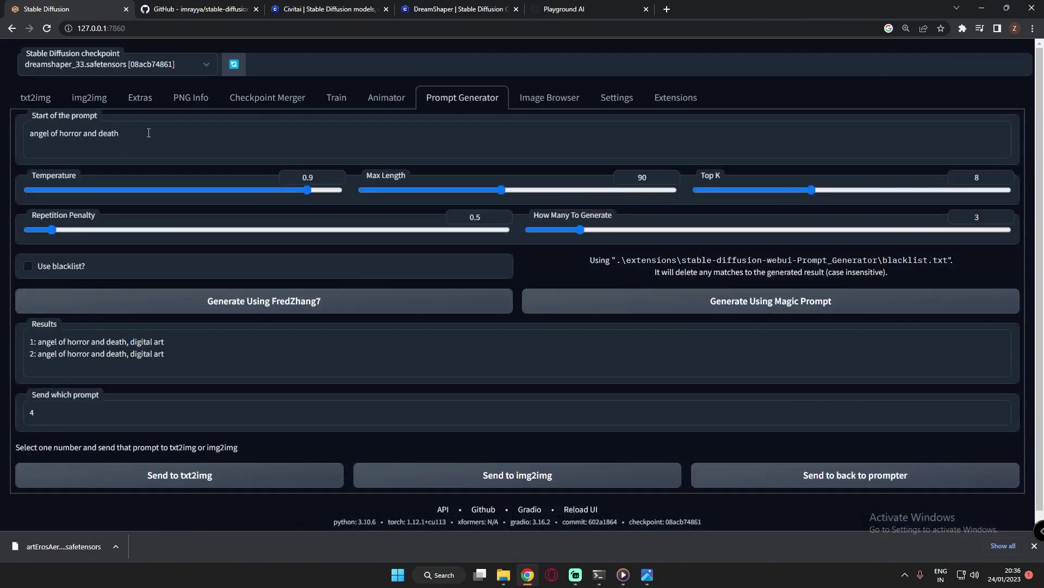
# Replace the Prompt Generator's starting phrase with "female cyberpunk character" and generate prompts using FredZhang7
pyautogui.moveTo(150, 133); pyautogui.dragTo(5, 152)
pyautogui.write('female cyberpunk character')
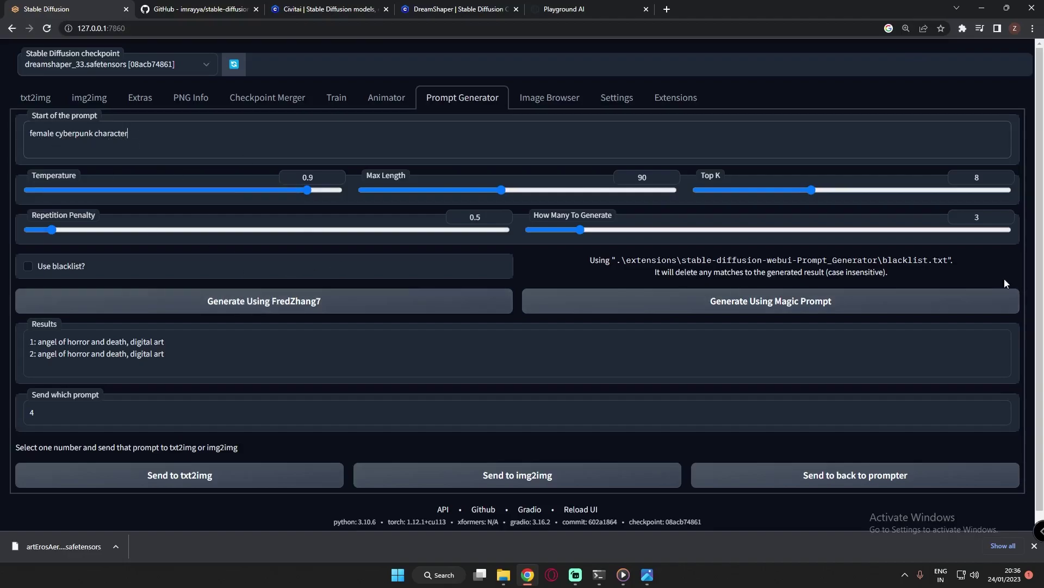
pyautogui.click(247, 308)
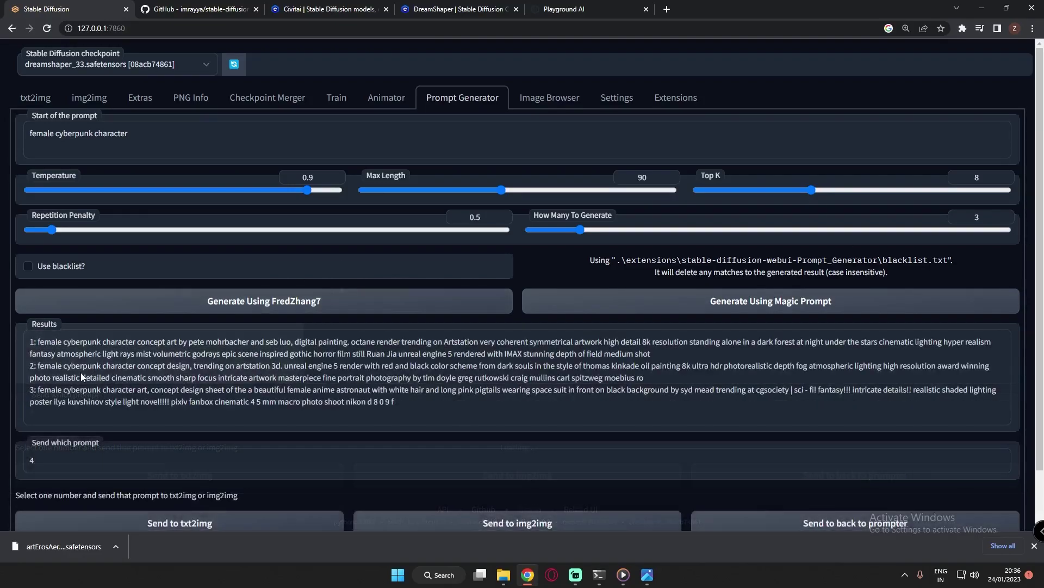
# Choose prompt 1 from the "female cyberpunk character" results and send it to txt2img
pyautogui.doubleClick(55, 459)
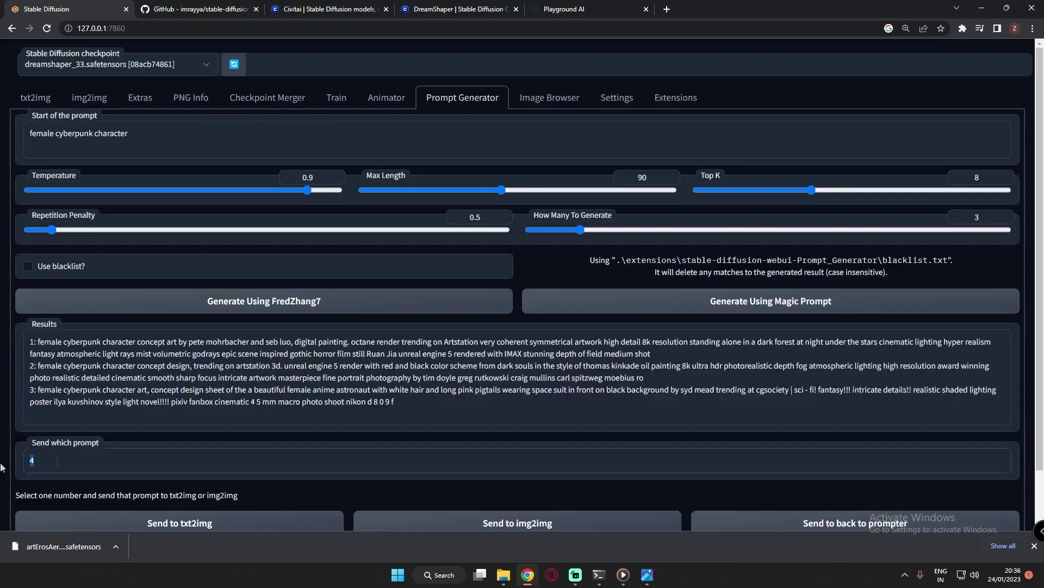
pyautogui.write('1')
pyautogui.scroll(-1, 54, 458)
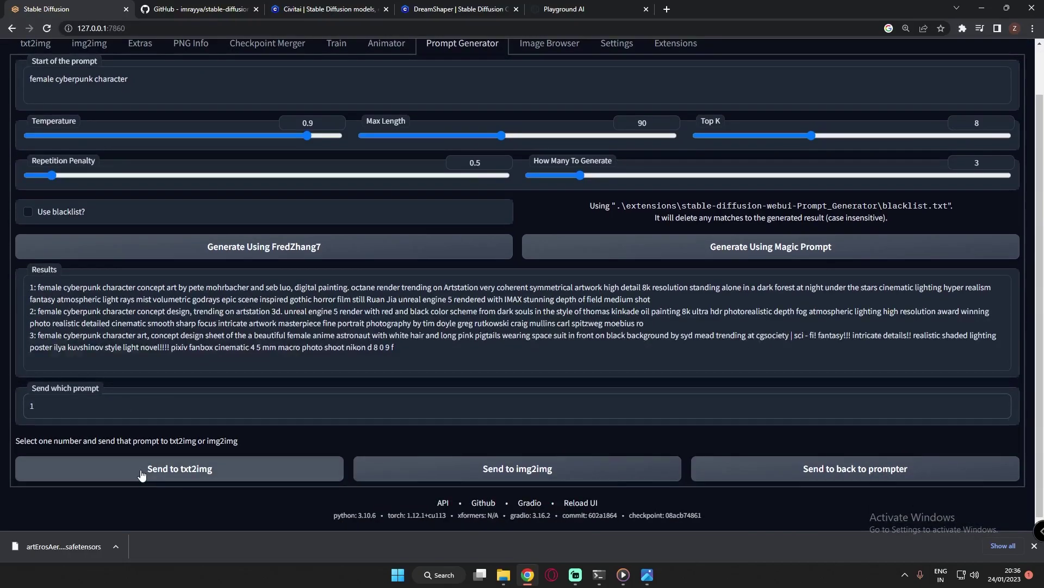
pyautogui.click(140, 469)
pyautogui.scroll(1, 262, 409)
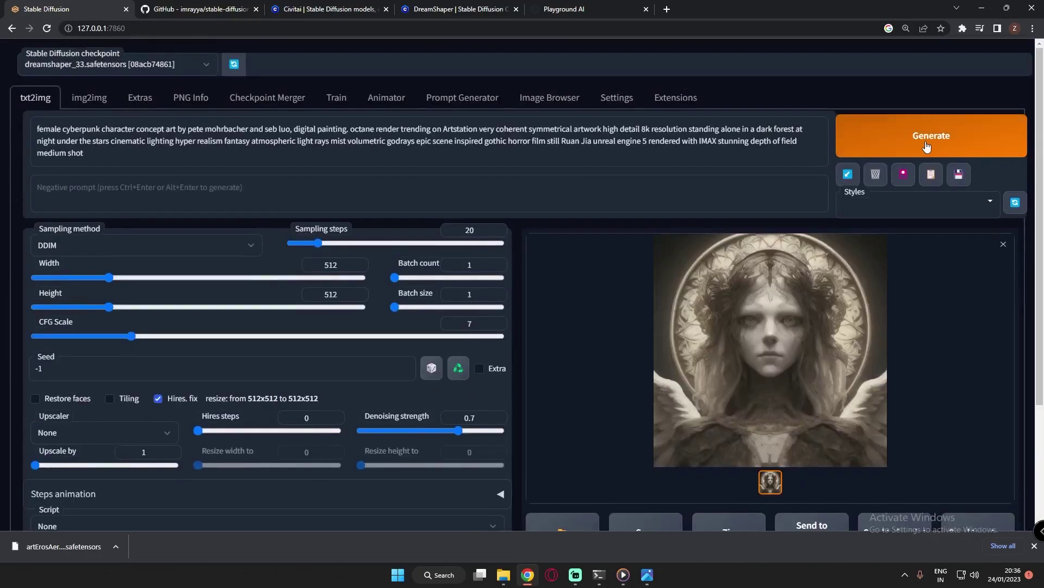
# Set the image height to 768 and generate an image from the txt2img prompt
pyautogui.doubleClick(330, 294)
pyautogui.write('7')
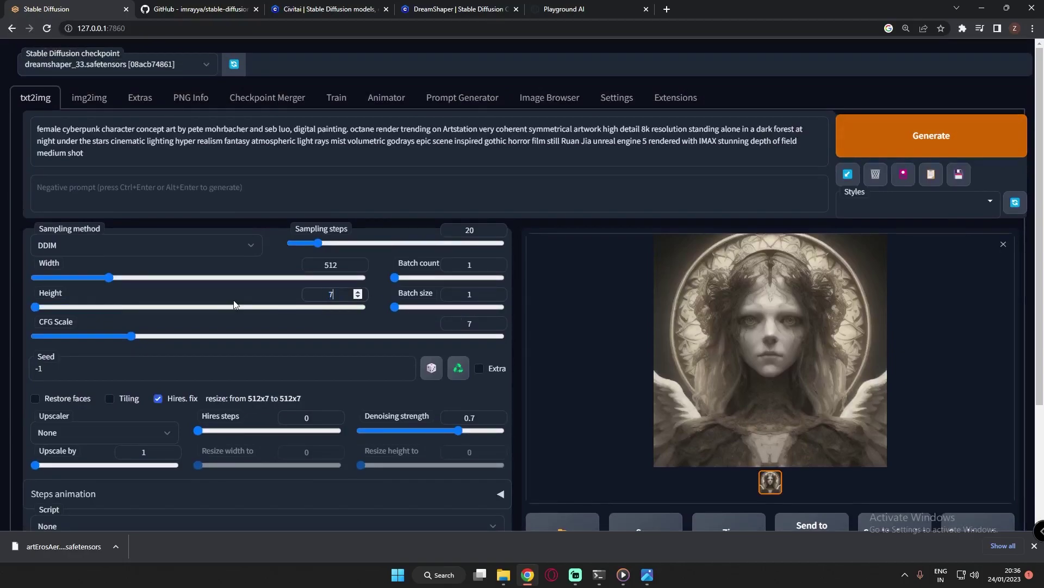
pyautogui.write('68')
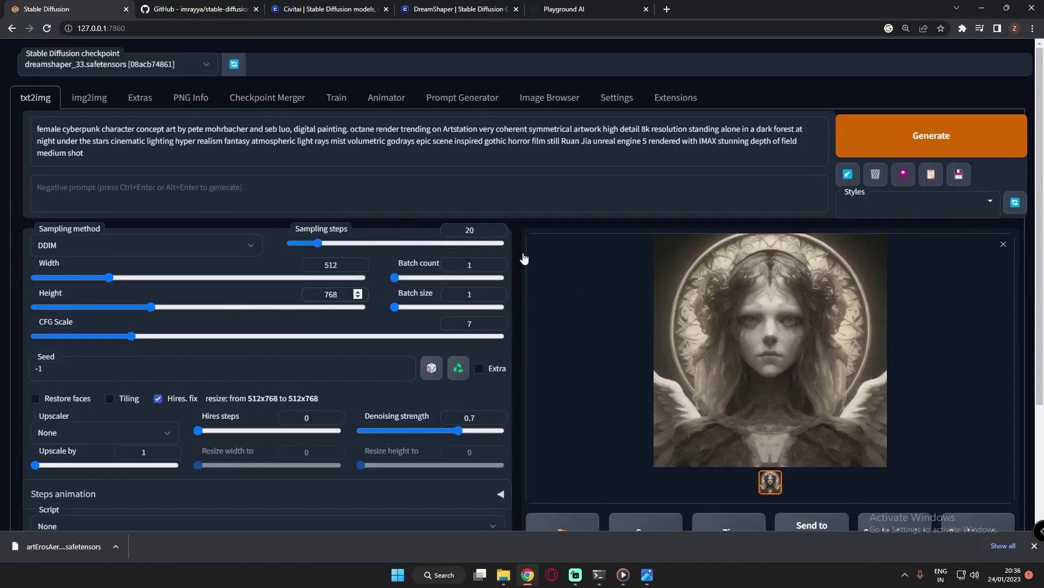
pyautogui.click(904, 137)
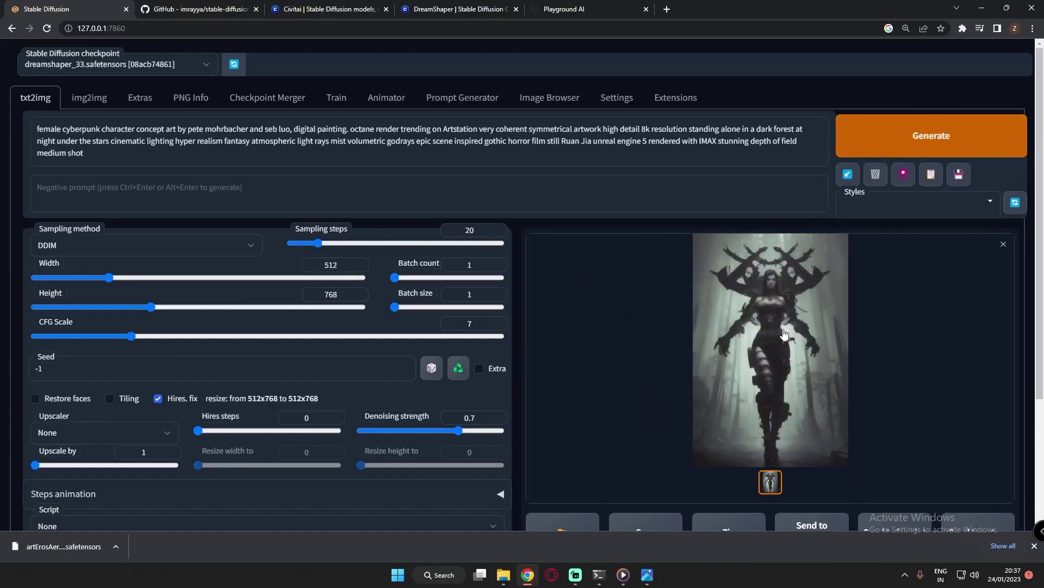
# Generate another image from the same cyberpunk prompt, viewing both the earlier and the new image at full size
pyautogui.click(772, 308)
pyautogui.click(952, 262)
pyautogui.click(906, 140)
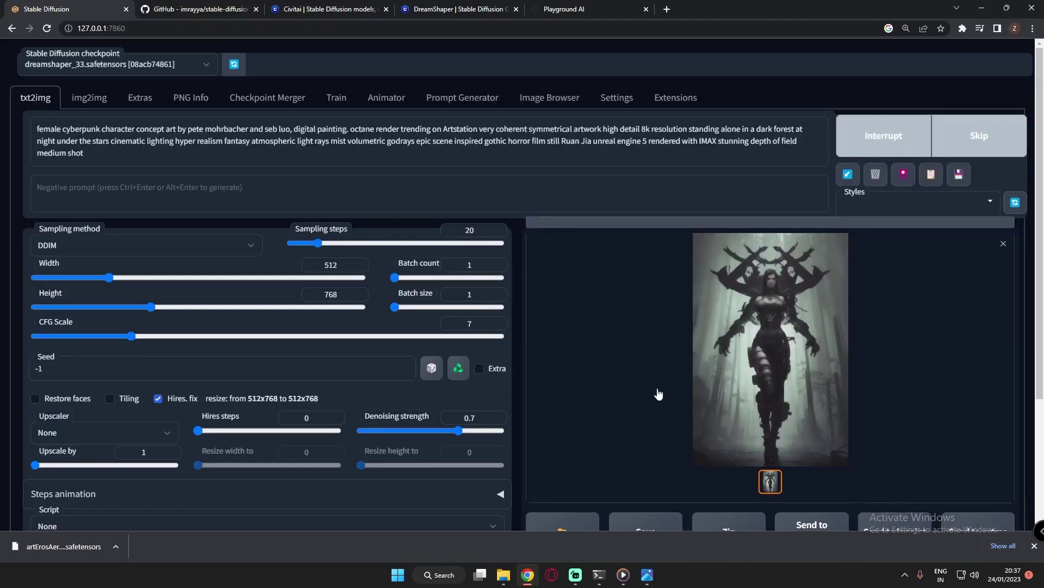
pyautogui.click(752, 336)
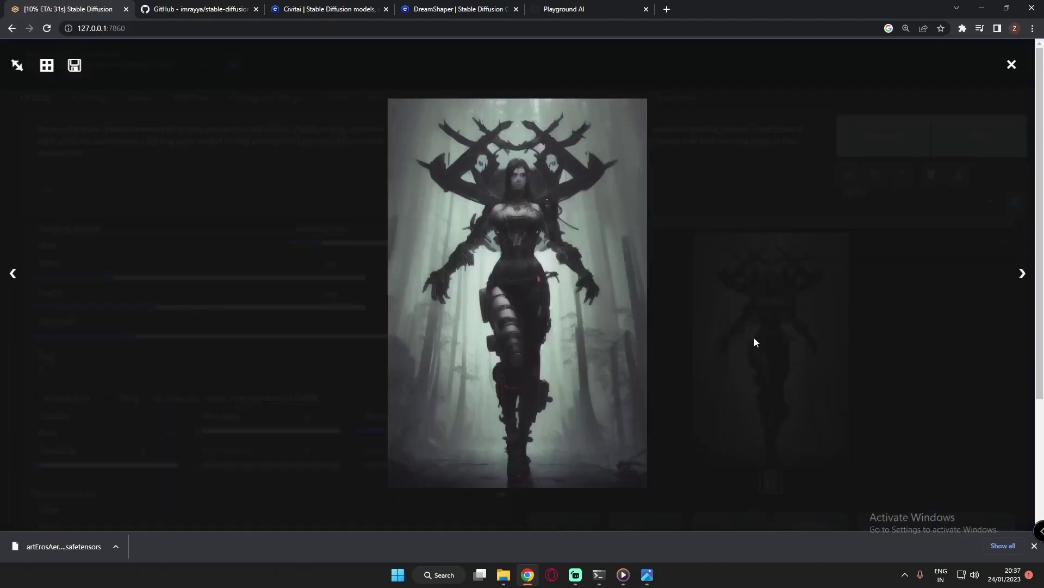
pyautogui.click(836, 346)
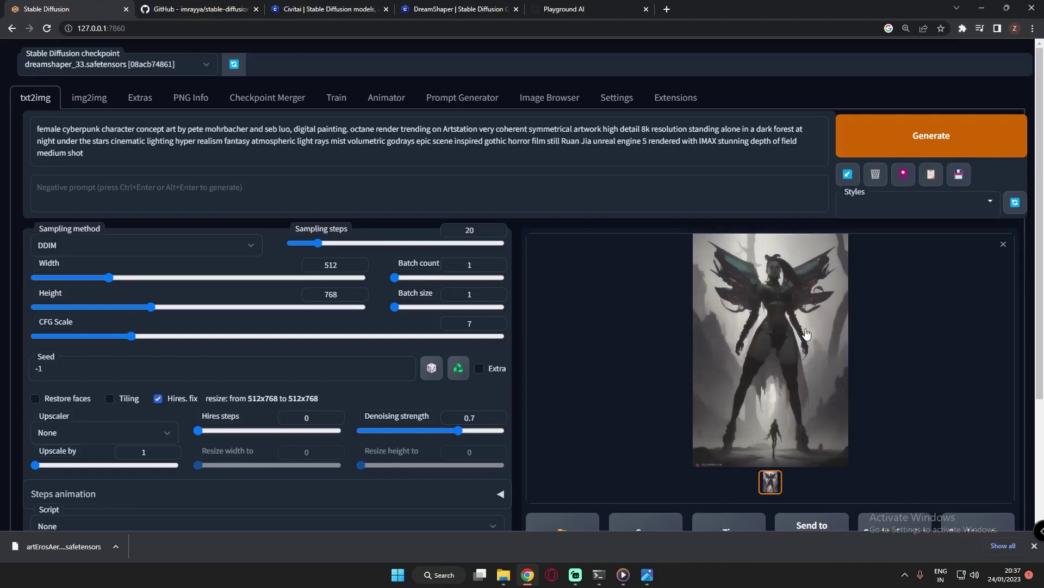
pyautogui.click(786, 332)
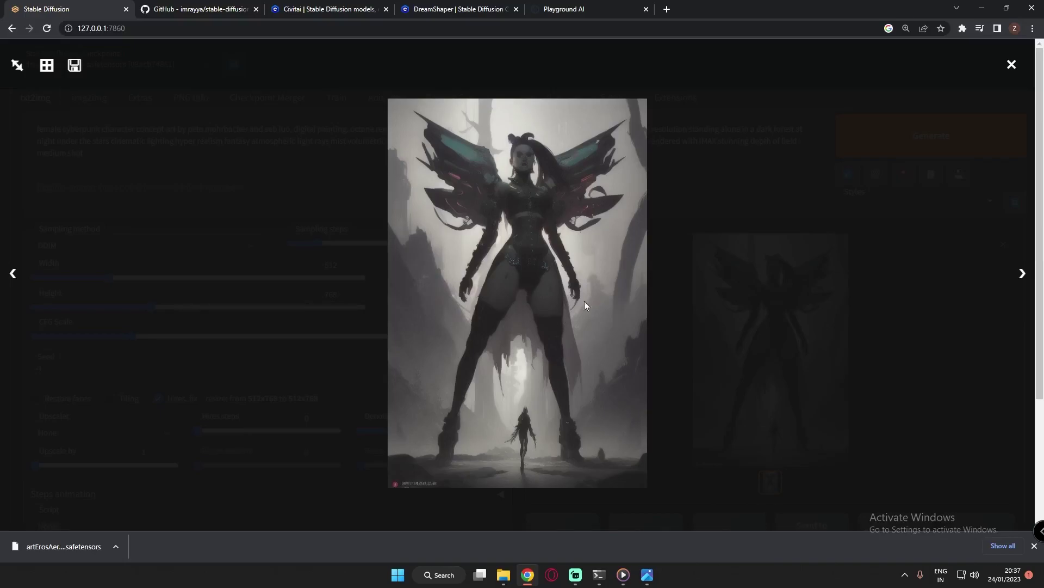
pyautogui.click(860, 327)
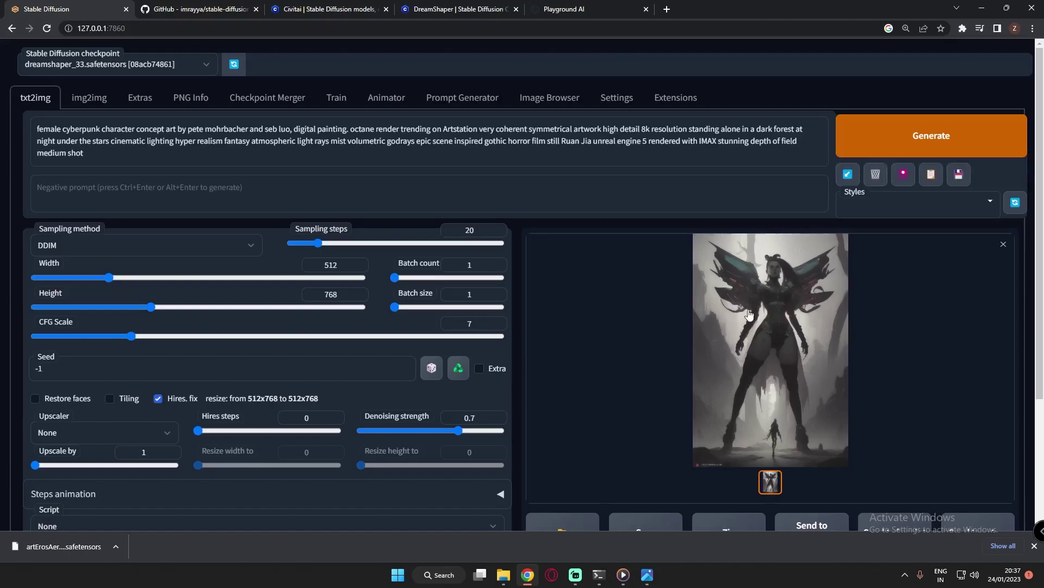
# Send prompt 2 from the "female cyberpunk character" results to txt2img and generate an image from it
pyautogui.click(462, 98)
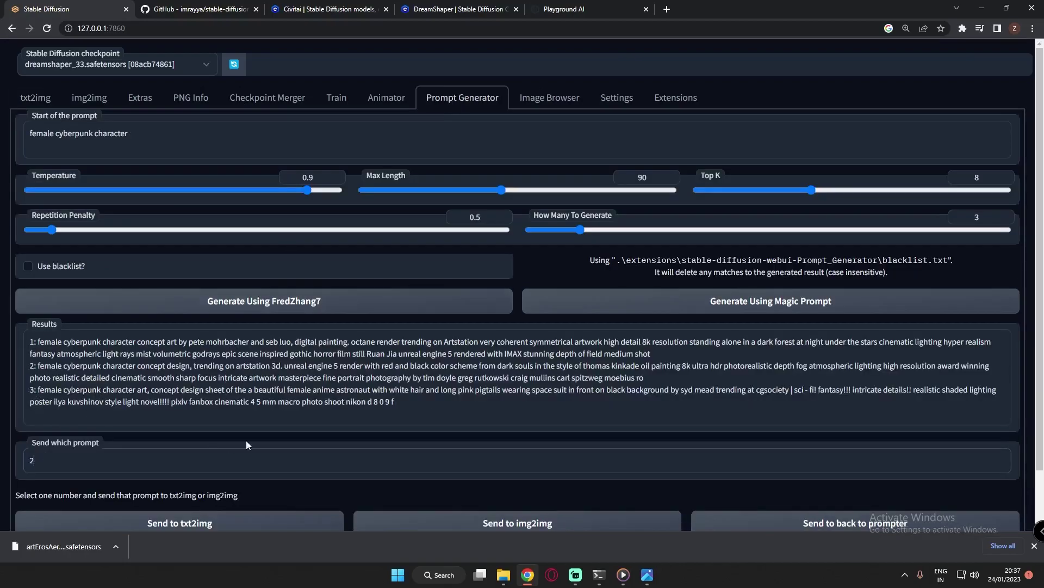
pyautogui.scroll(-1, 246, 439)
pyautogui.click(175, 472)
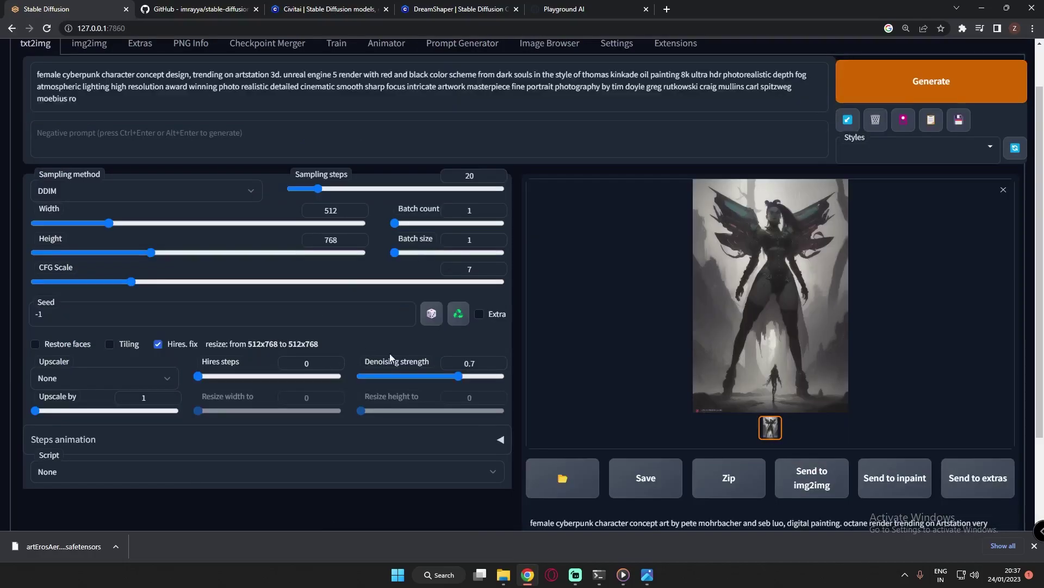
pyautogui.scroll(1, 881, 186)
pyautogui.click(895, 93)
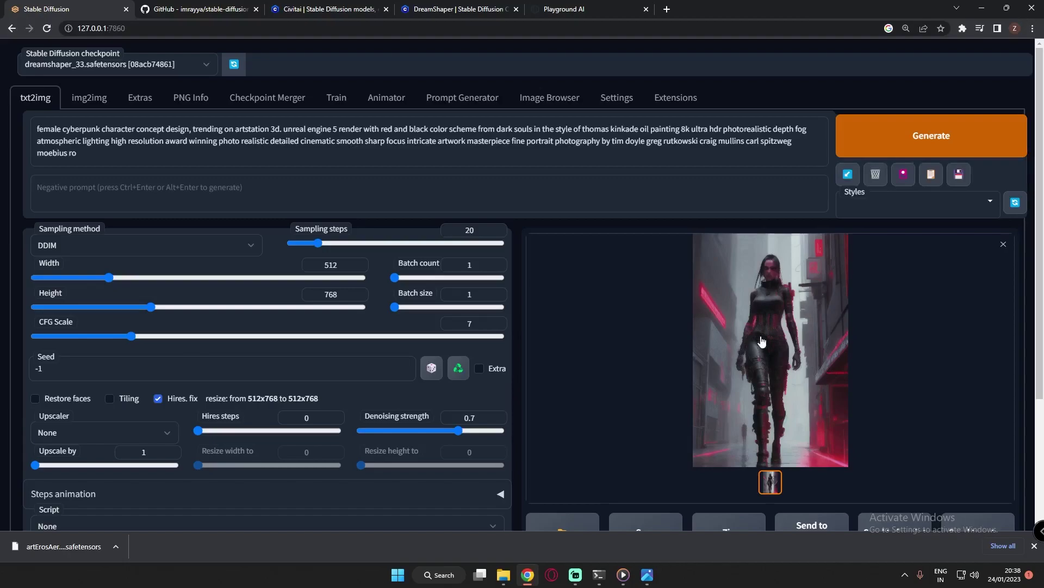
# View the image generated from prompt 2 at full size and generate another one from the same prompt
pyautogui.click(762, 332)
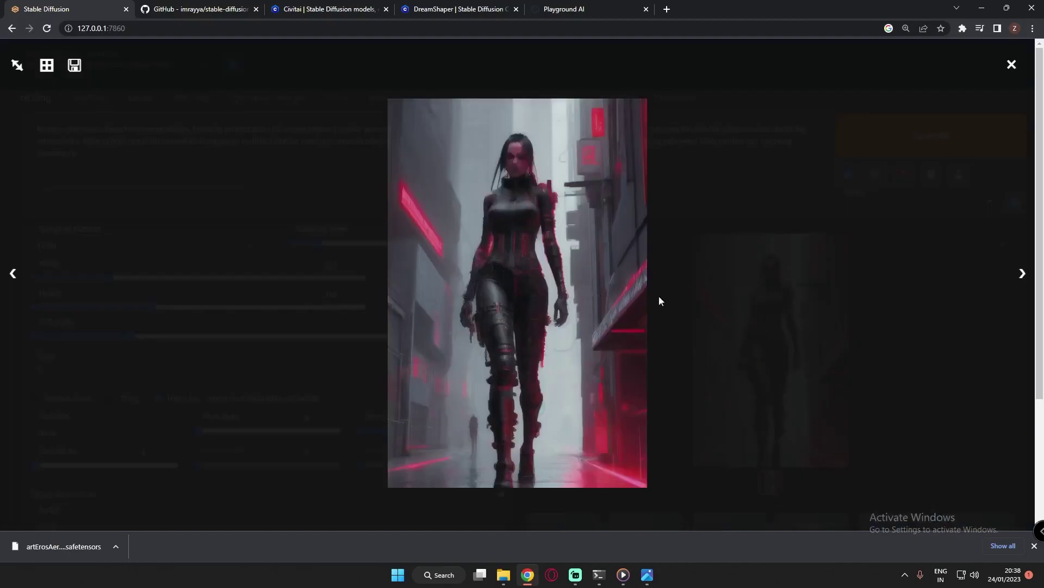
pyautogui.click(799, 321)
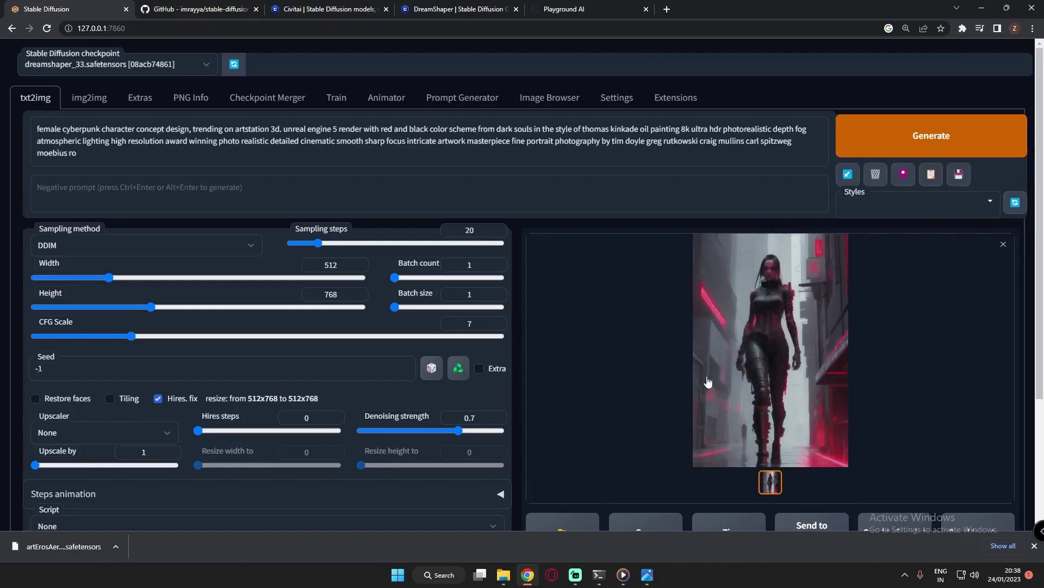
pyautogui.click(914, 145)
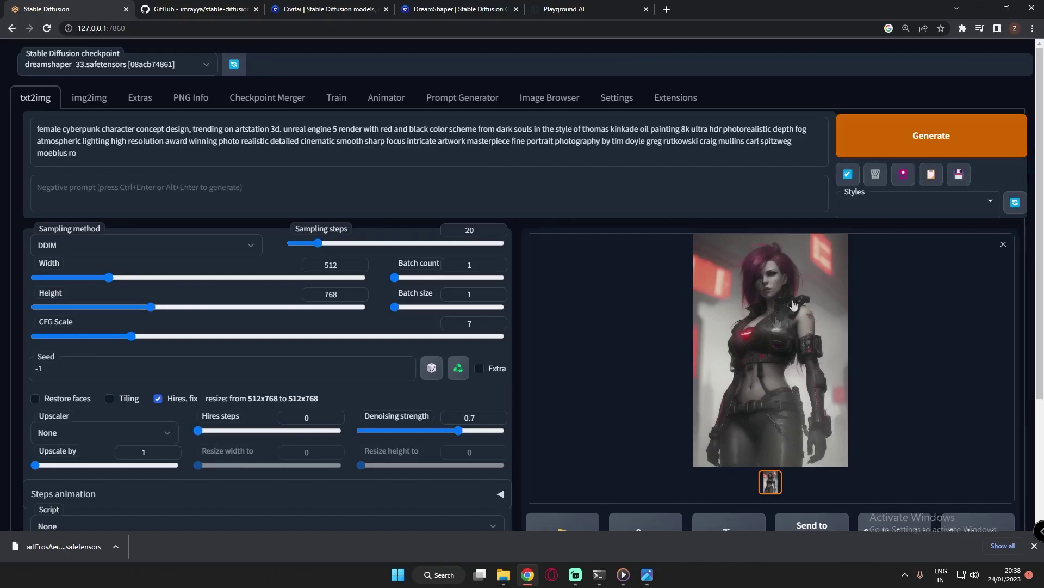
# Send prompt 3 from the "female cyberpunk character" results to txt2img, generate an image from it, and start generating a second one
pyautogui.click(464, 99)
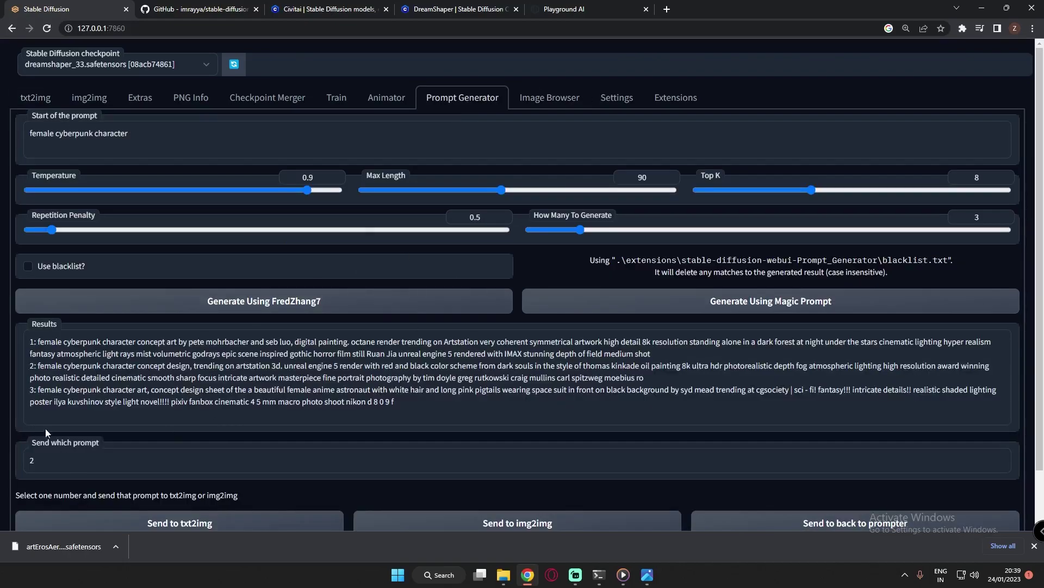
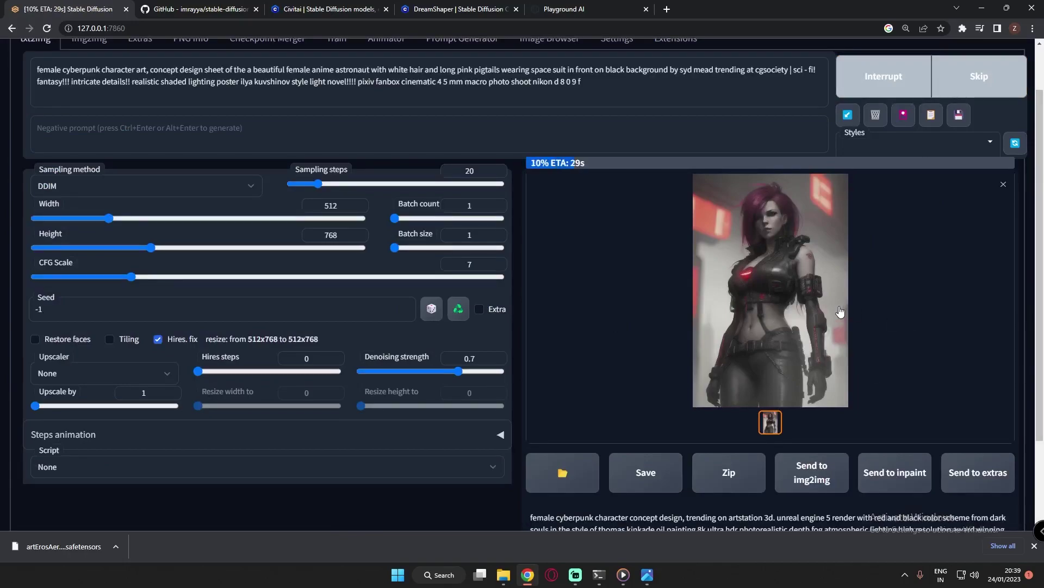
pyautogui.scroll(1, 761, 185)
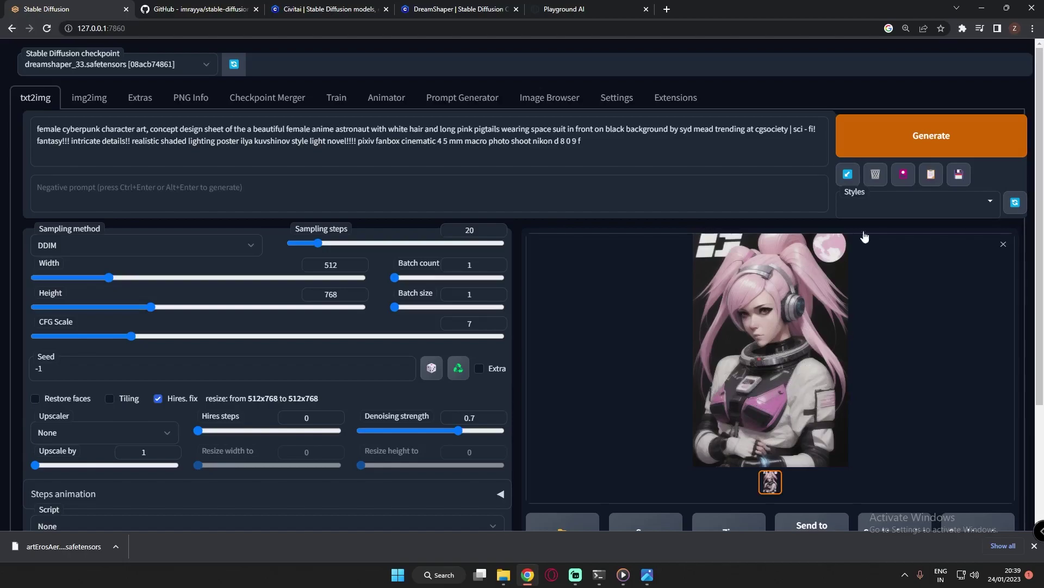
pyautogui.click(901, 133)
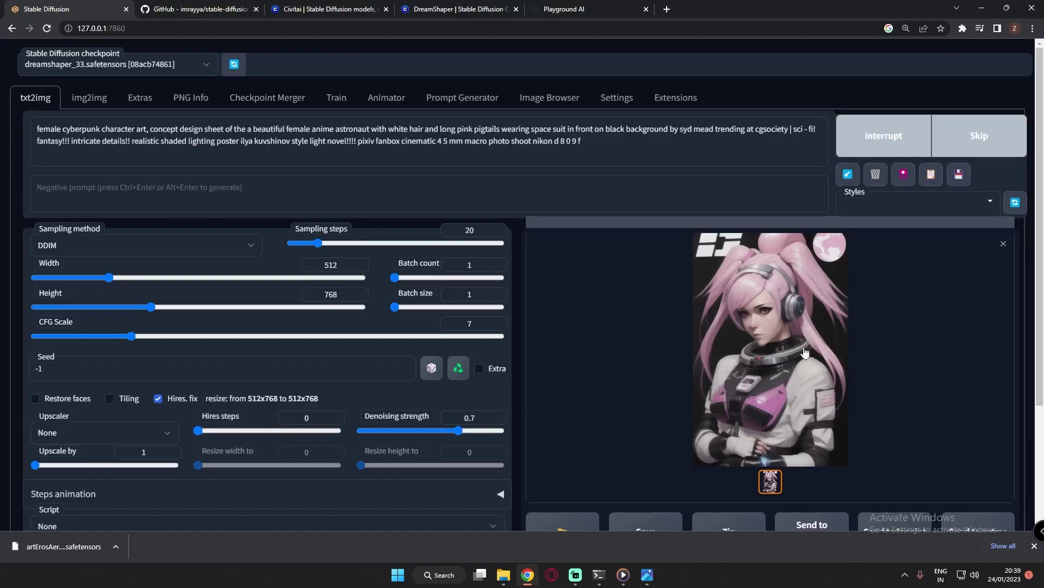